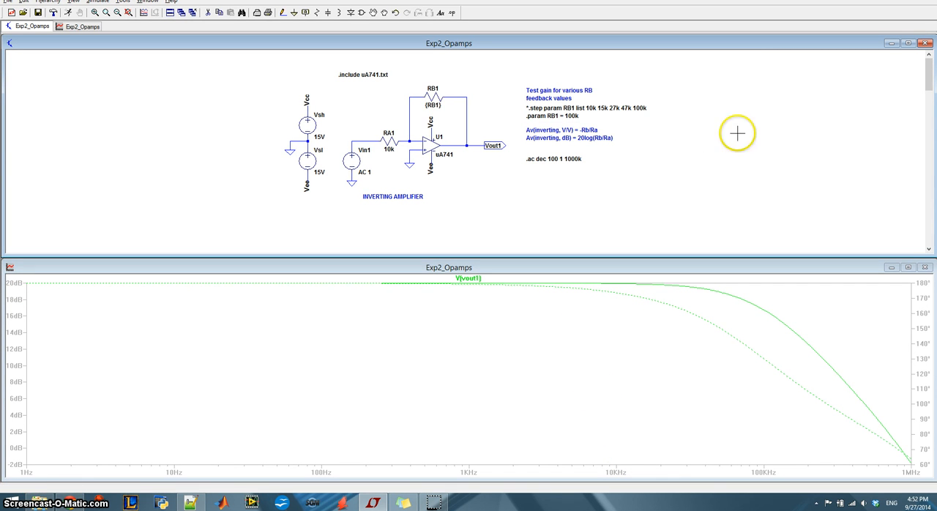
# Set the RB1 parameter directive of the inverting amplifier to 50k
pyautogui.click(909, 44)
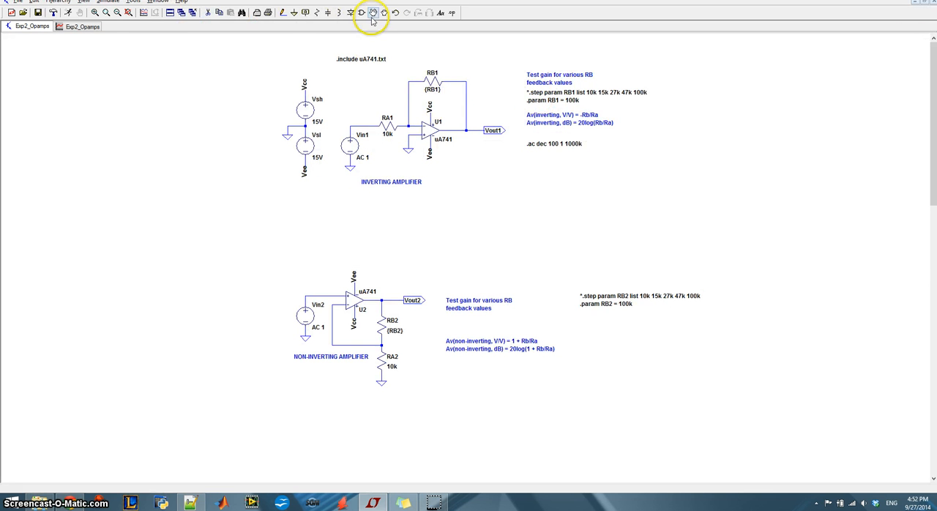
pyautogui.click(105, 12)
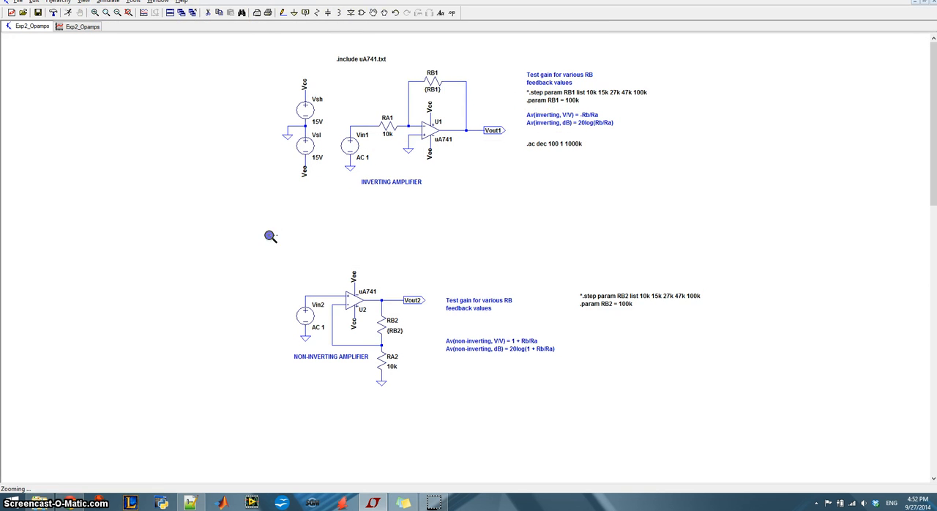
pyautogui.moveTo(608, 30); pyautogui.dragTo(604, 34)
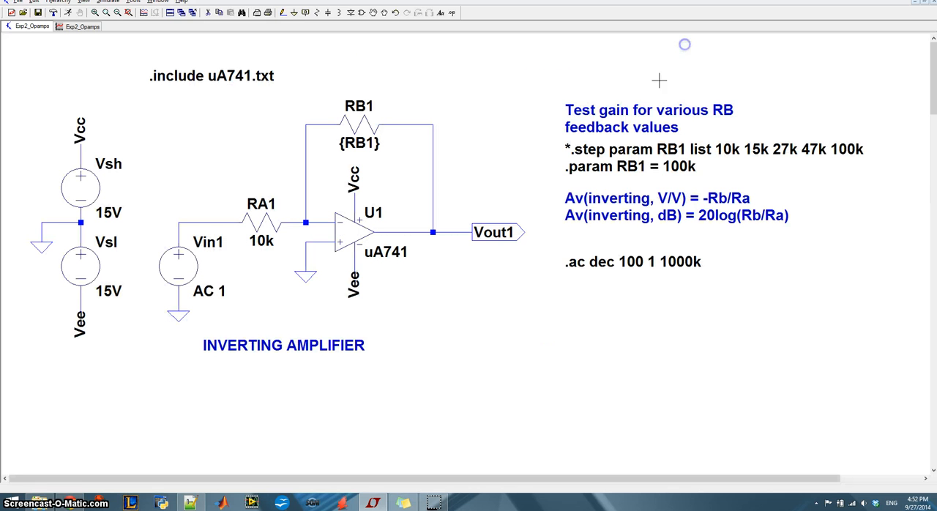
pyautogui.rightClick(609, 165)
pyautogui.click(379, 256)
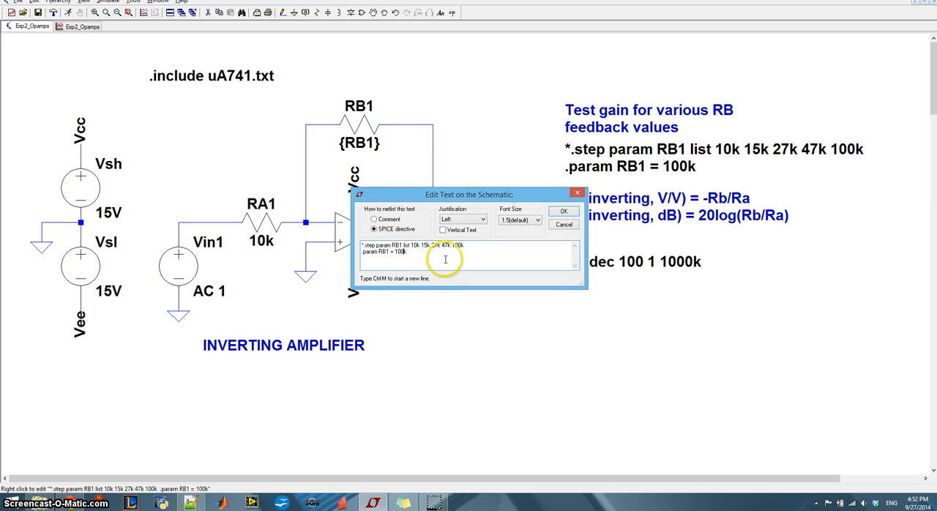
pyautogui.press('Return')
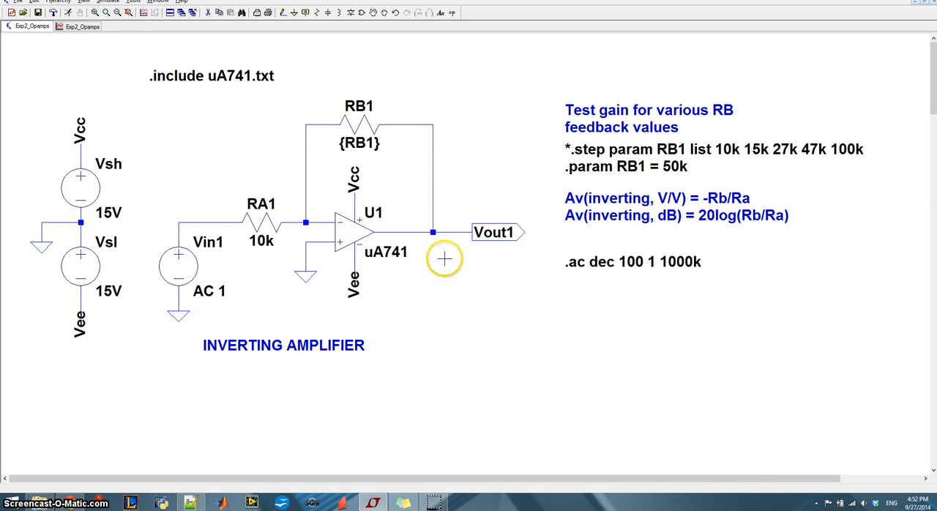
# Run the AC simulation of the inverting amplifier with the 50k feedback resistor
pyautogui.click(106, 3)
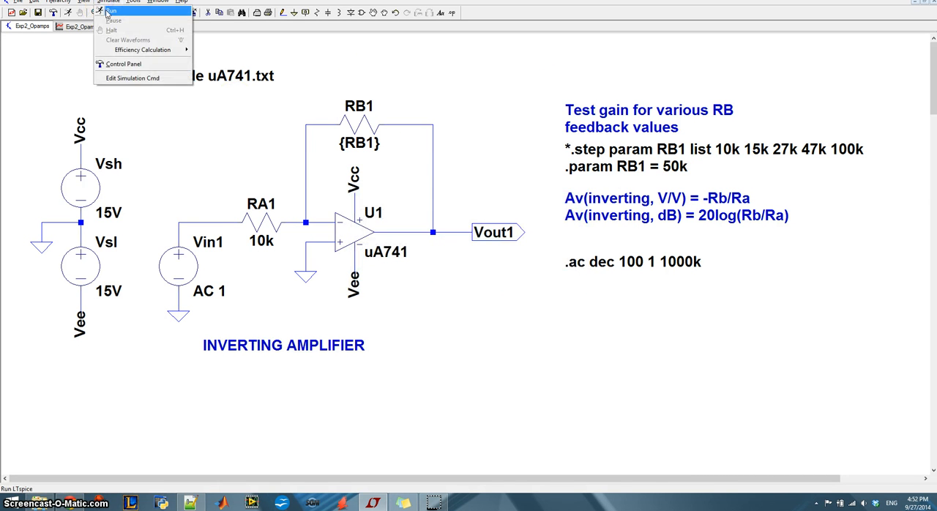
pyautogui.click(110, 12)
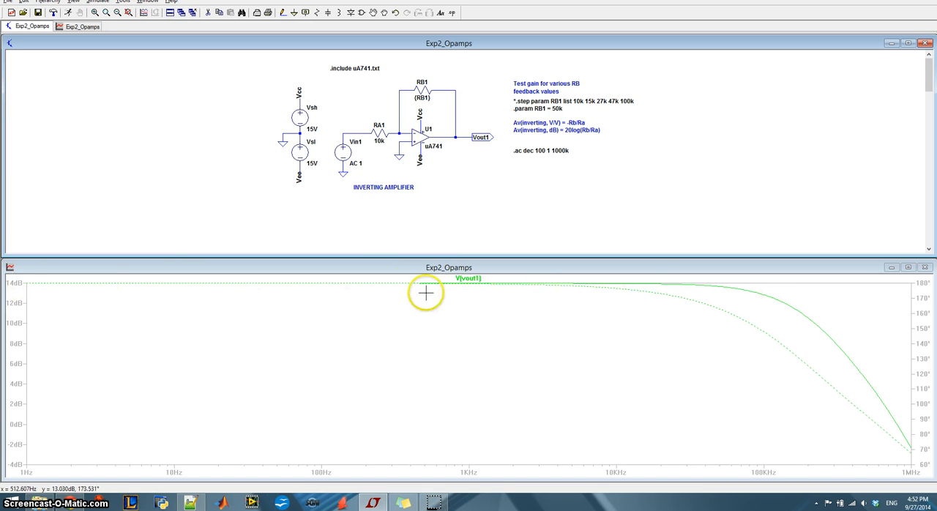
pyautogui.click(94, 13)
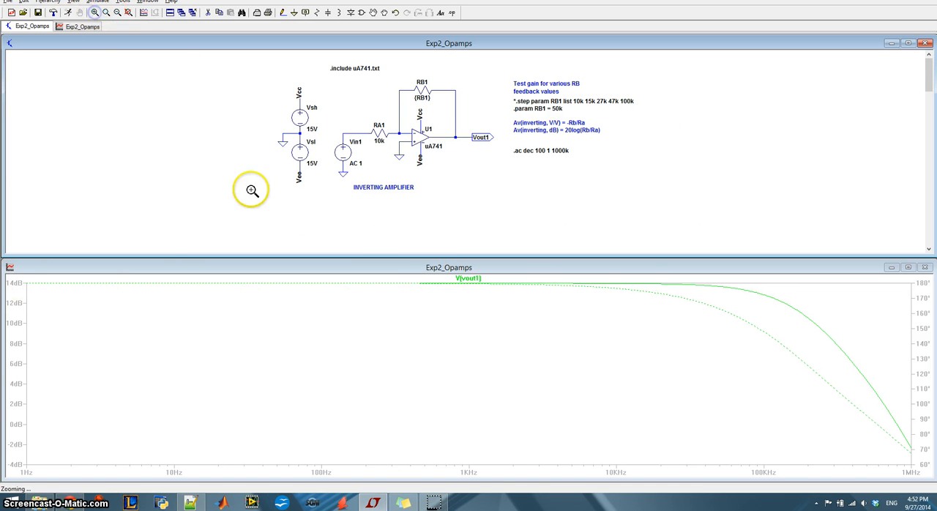
pyautogui.press('Escape')
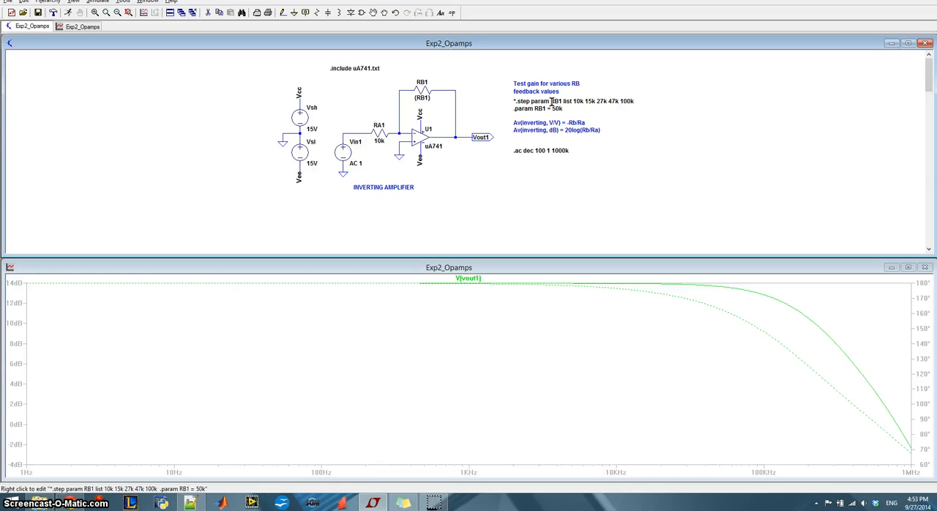
# Activate the RB1 step list directive, comment out the fixed RB1 parameter with an asterisk, and run the simulation
pyautogui.rightClick(552, 104)
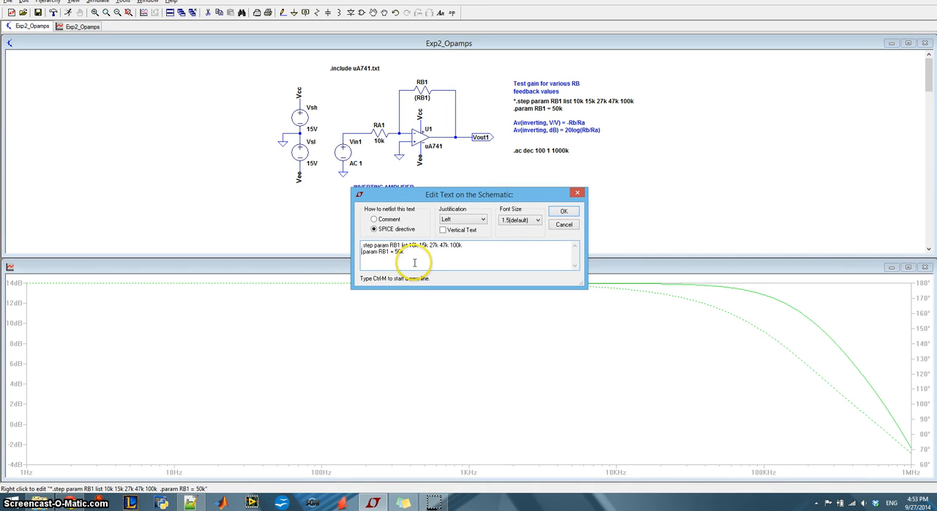
pyautogui.write('*')
pyautogui.press('Return')
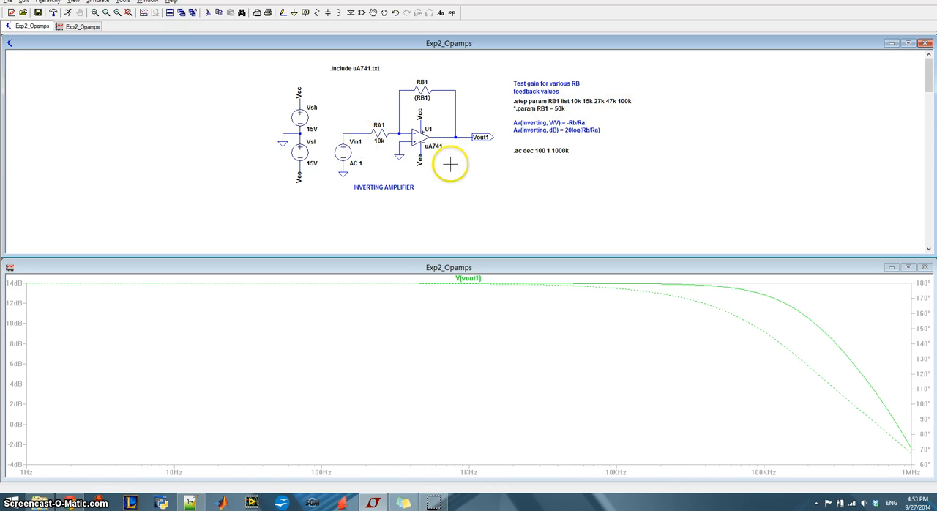
pyautogui.click(100, 6)
pyautogui.click(106, 19)
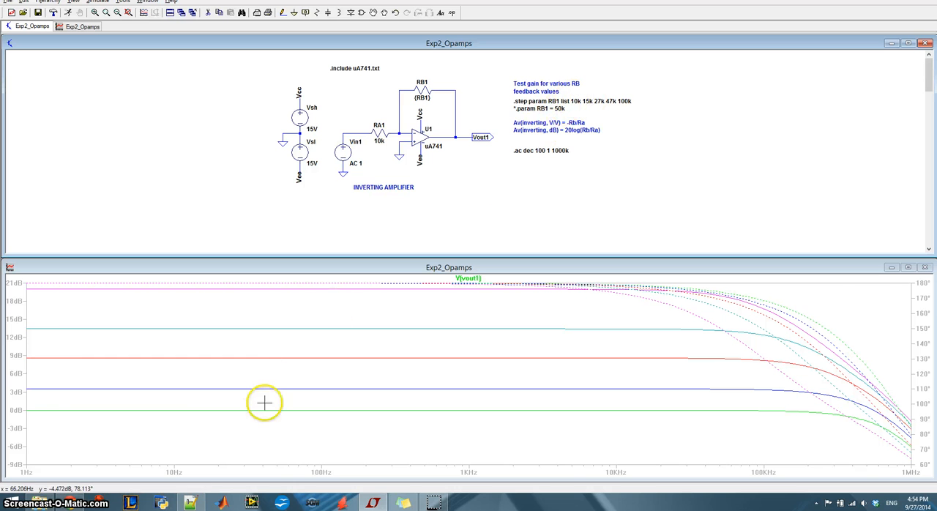
# Limit the displayed Vout1 curves to the RB1 steps 27000 and 47000
pyautogui.rightClick(285, 309)
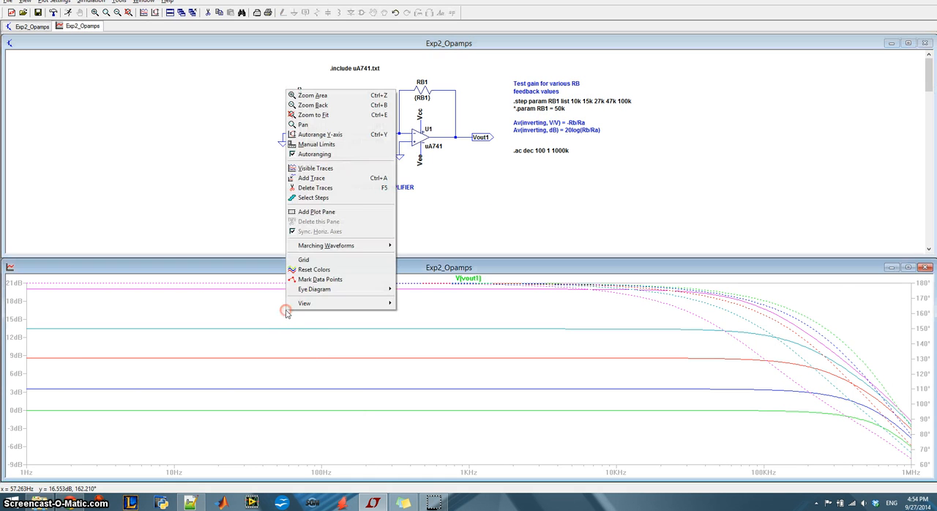
pyautogui.click(347, 199)
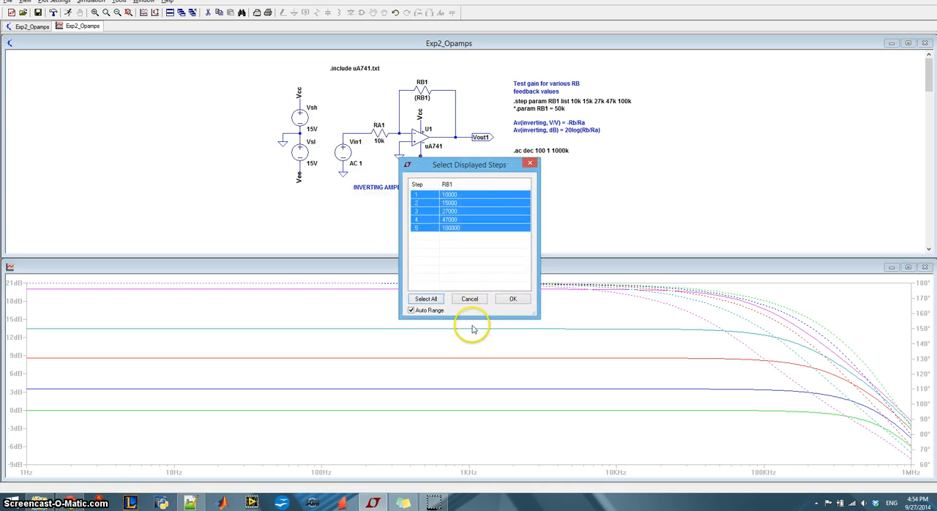
pyautogui.click(459, 212)
pyautogui.keyDown('ctrl'); pyautogui.click(461, 220); pyautogui.keyUp('ctrl')
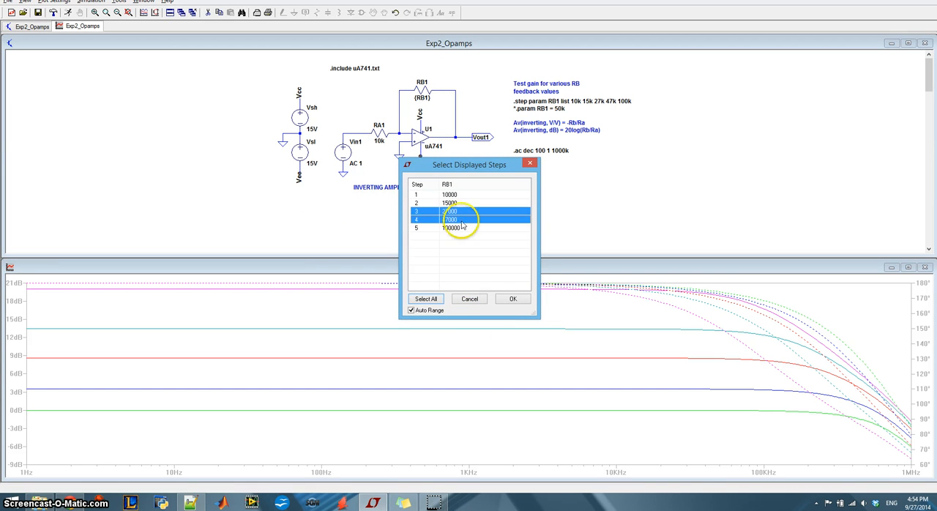
pyautogui.click(512, 299)
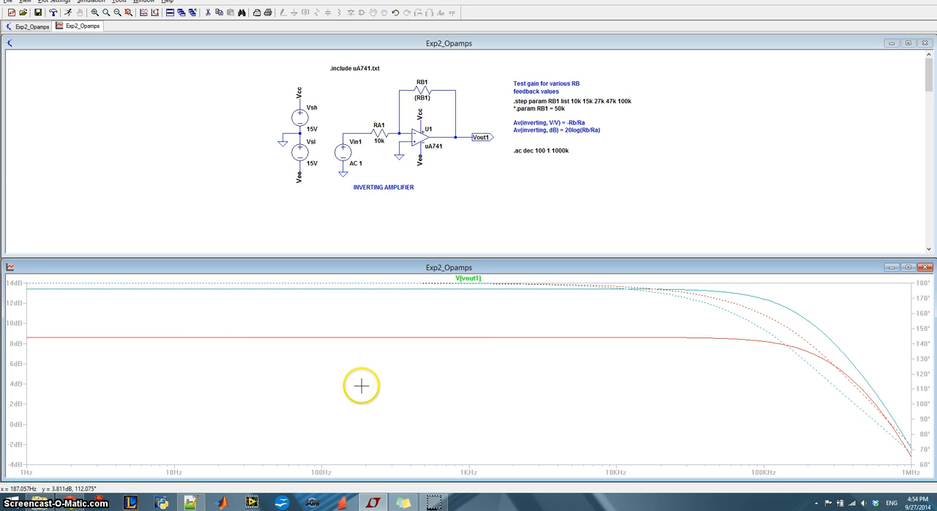
# Display only the RB1 = 47000 step of Vout1 and zoom the plot back
pyautogui.rightClick(335, 316)
pyautogui.click(385, 200)
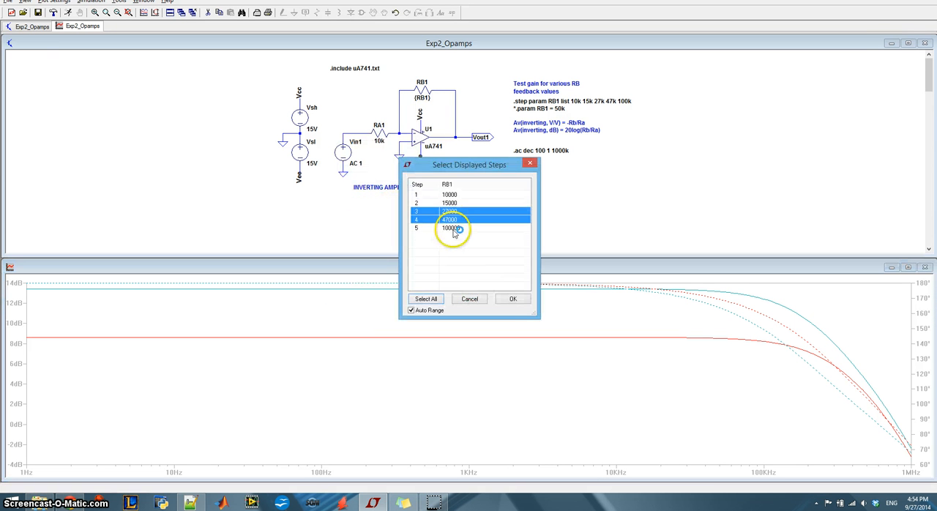
pyautogui.click(455, 220)
pyautogui.click(514, 300)
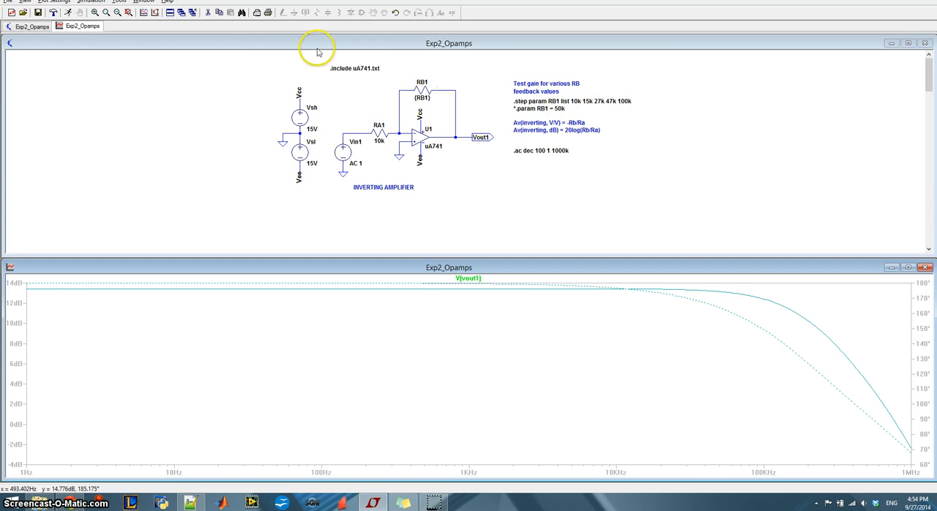
pyautogui.click(119, 14)
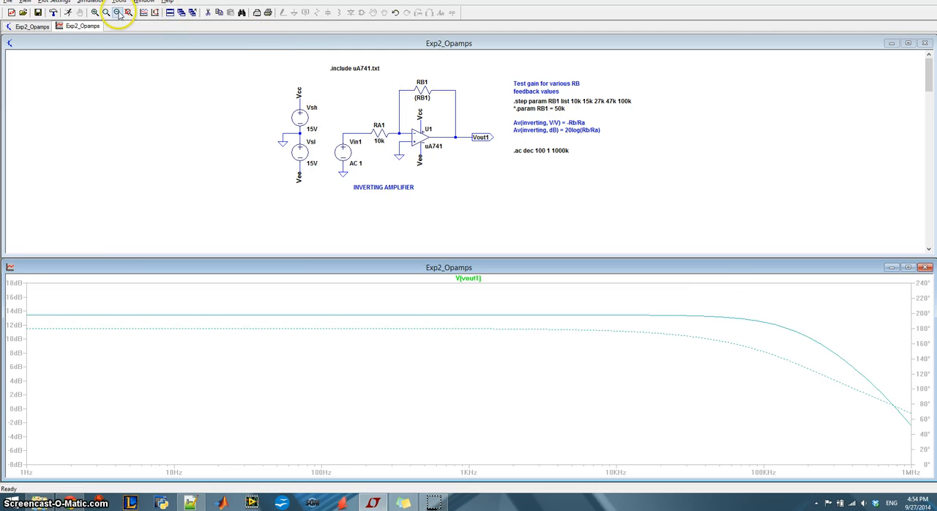
# Enlarge the schematic and examine the non-inverting amplifier with its RB2 directives and gain formulas
pyautogui.click(900, 44)
pyautogui.click(96, 13)
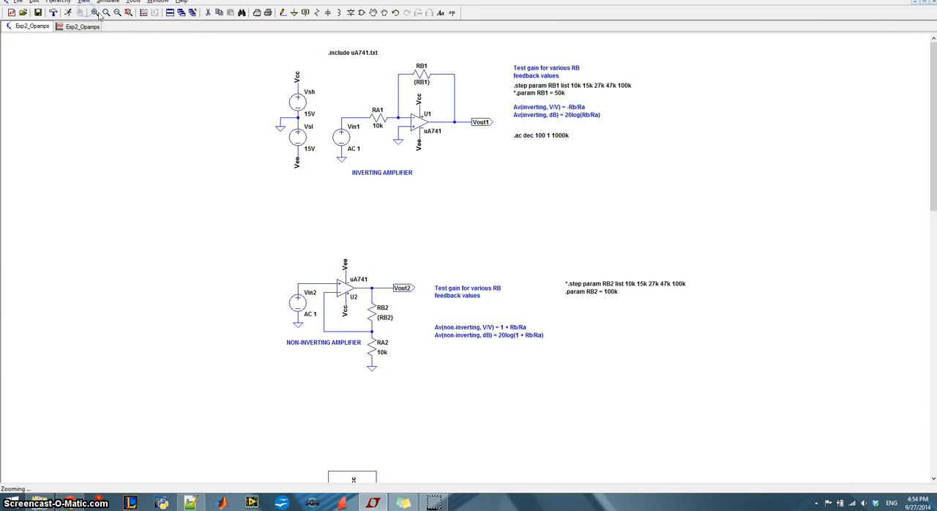
pyautogui.moveTo(255, 231); pyautogui.dragTo(726, 398)
pyautogui.moveTo(694, 143); pyautogui.dragTo(690, 41)
pyautogui.click(83, 25)
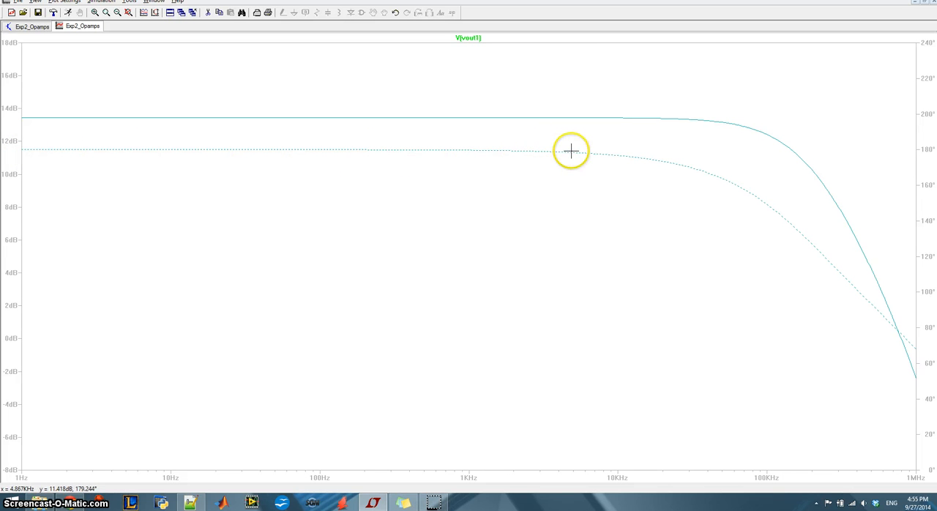
pyautogui.click(26, 28)
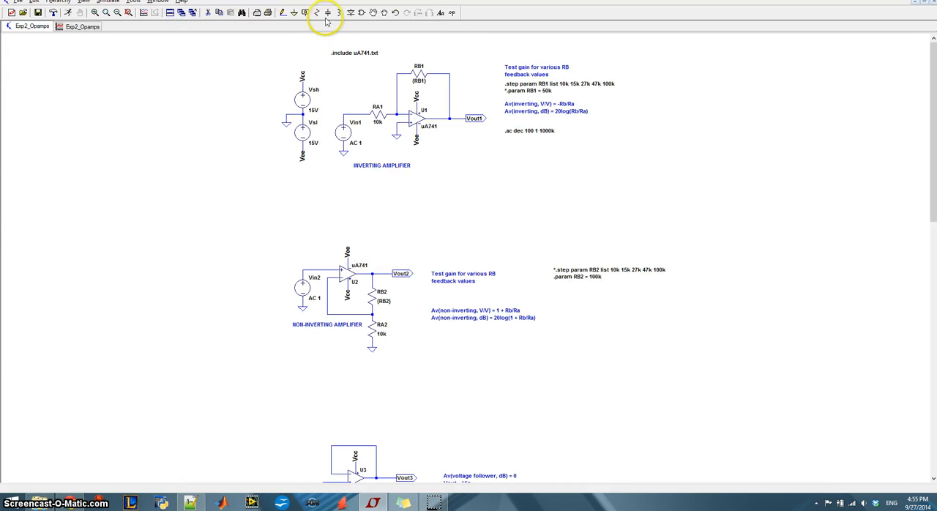
# Comment out the RB1 step list directive and reactivate the RB1 = 50k parameter of the inverting amplifier
pyautogui.click(95, 12)
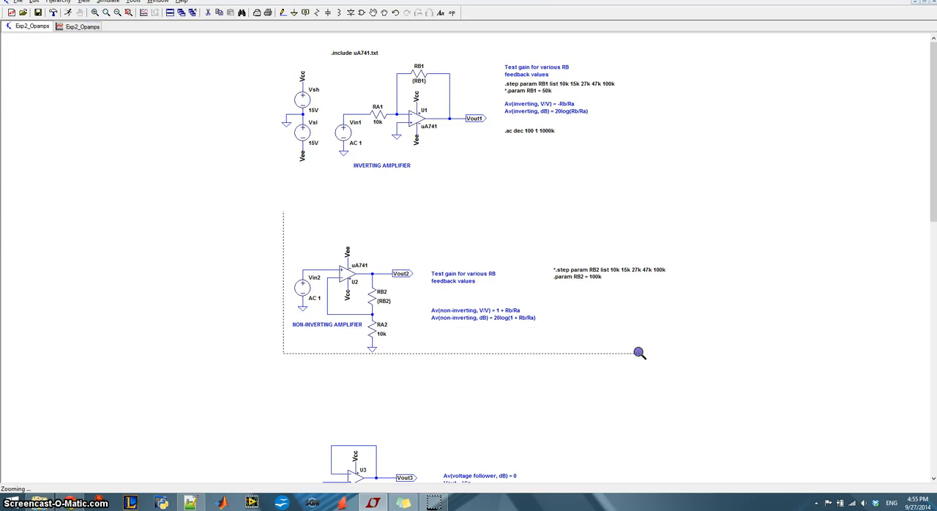
pyautogui.moveTo(639, 353); pyautogui.dragTo(715, 383)
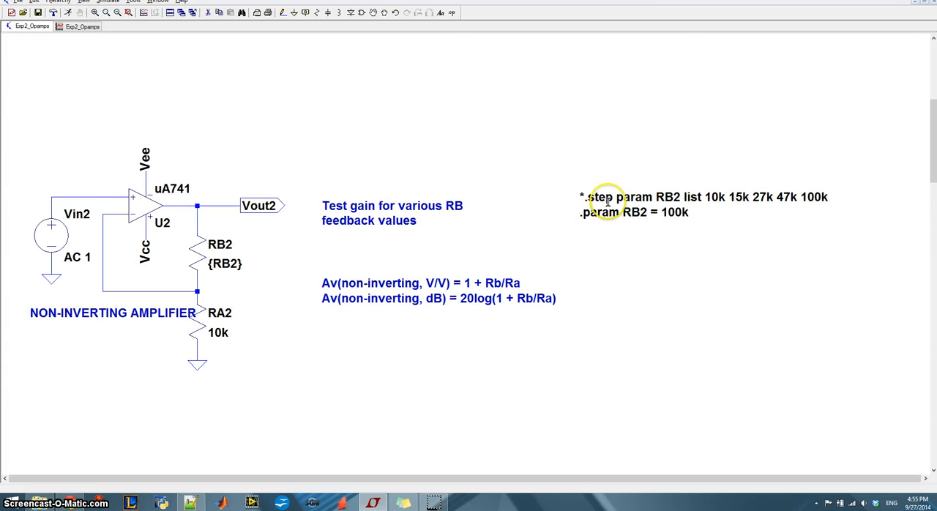
pyautogui.moveTo(932, 167); pyautogui.dragTo(838, 114)
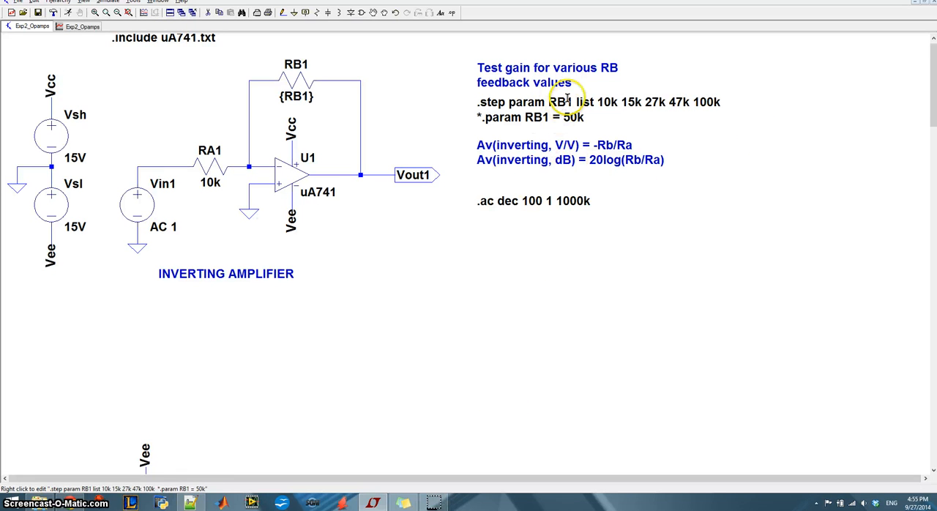
pyautogui.rightClick(532, 107)
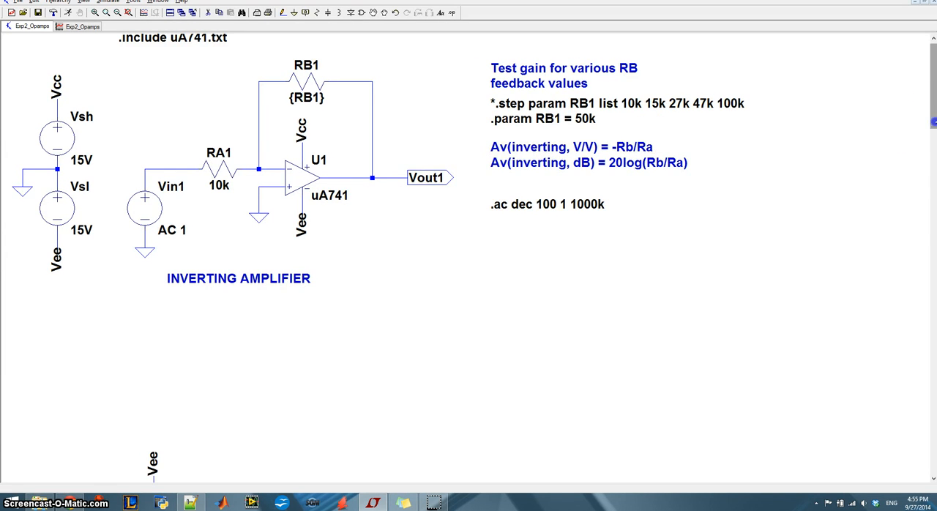
# Activate the RB2 step list directive of the non-inverting amplifier, comment out its RB2 = 100k parameter, and run the simulation
pyautogui.moveTo(934, 123); pyautogui.dragTo(934, 157)
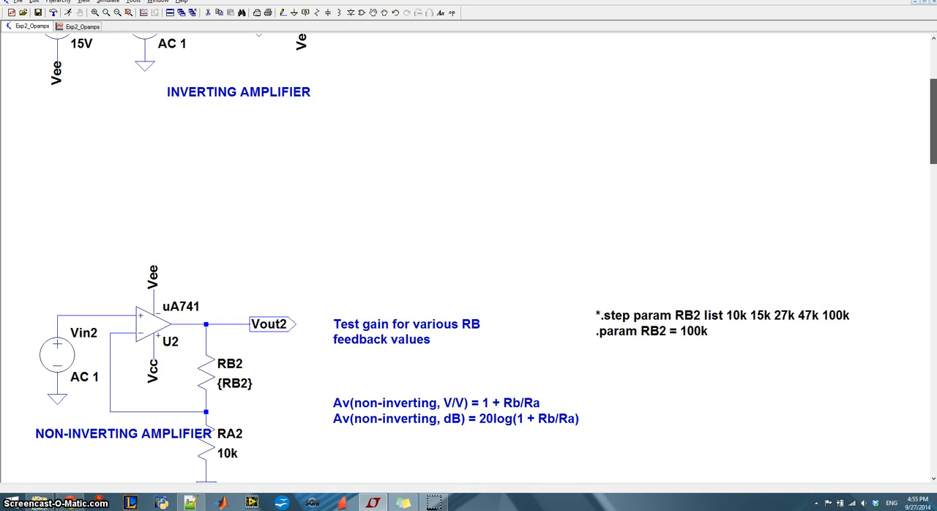
pyautogui.moveTo(934, 122); pyautogui.dragTo(934, 139)
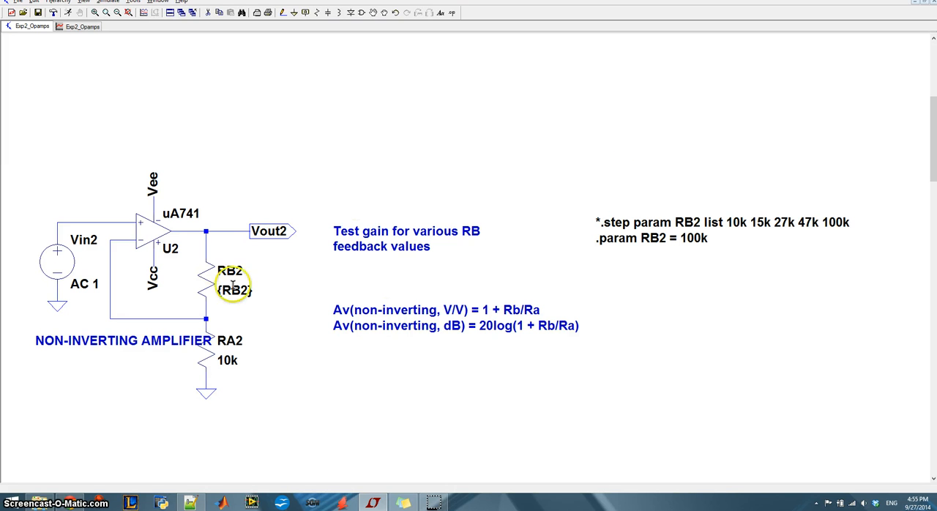
pyautogui.rightClick(637, 238)
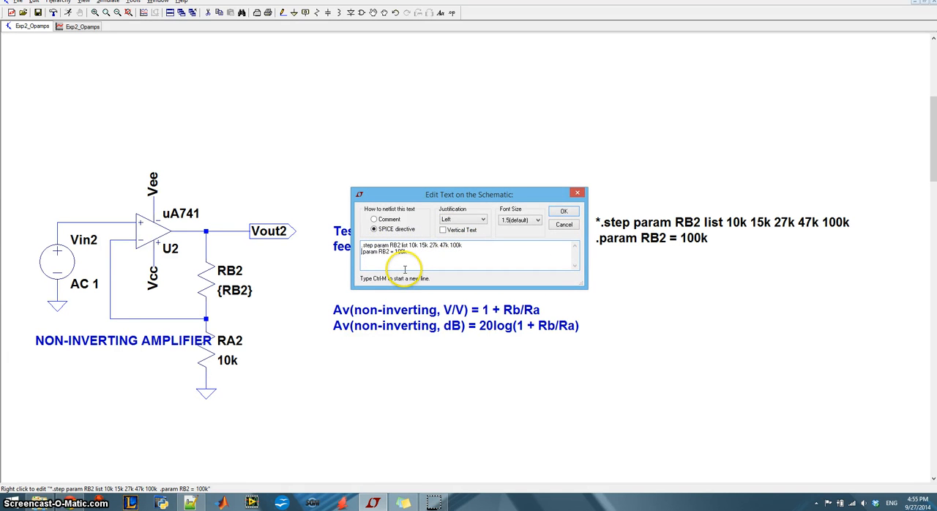
pyautogui.press('Return')
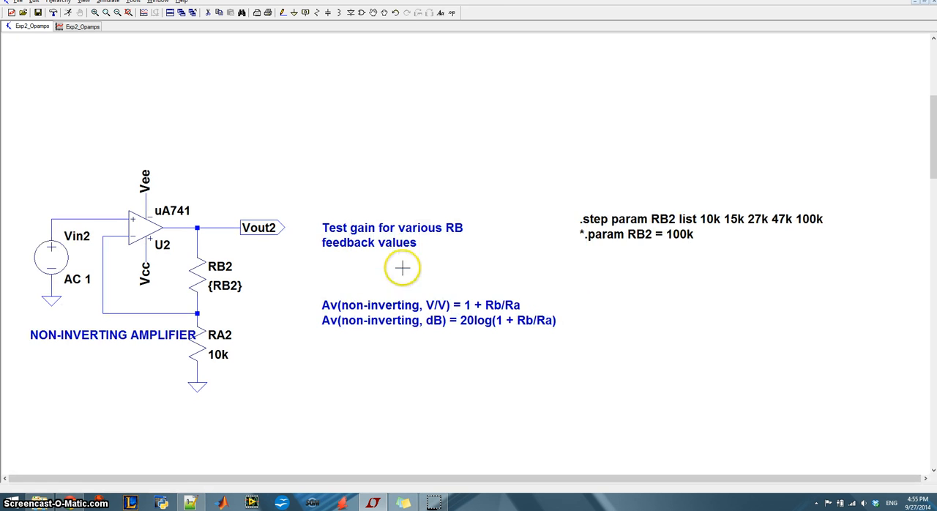
pyautogui.click(109, 3)
pyautogui.click(146, 40)
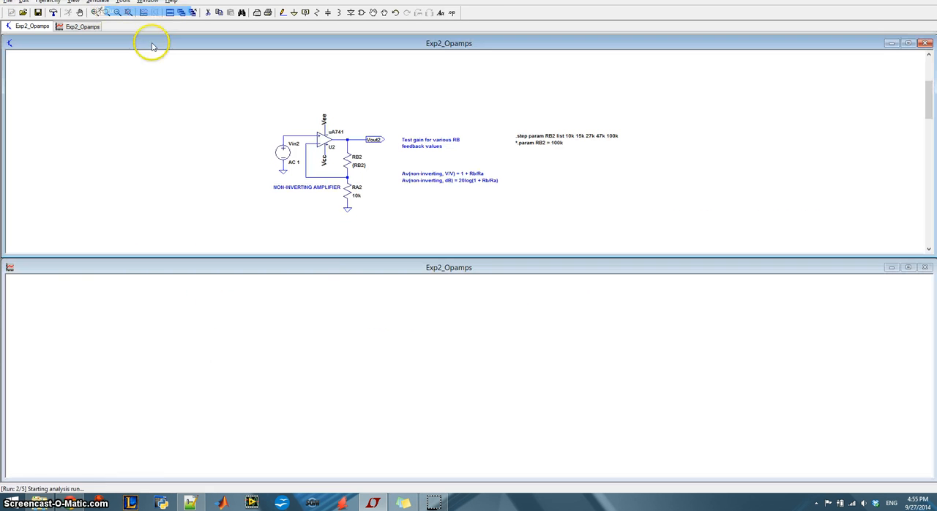
# Keep all five RB2 steps selected for display and plot only the non-inverting amplifier's output voltage at Vout2
pyautogui.rightClick(431, 316)
pyautogui.click(479, 212)
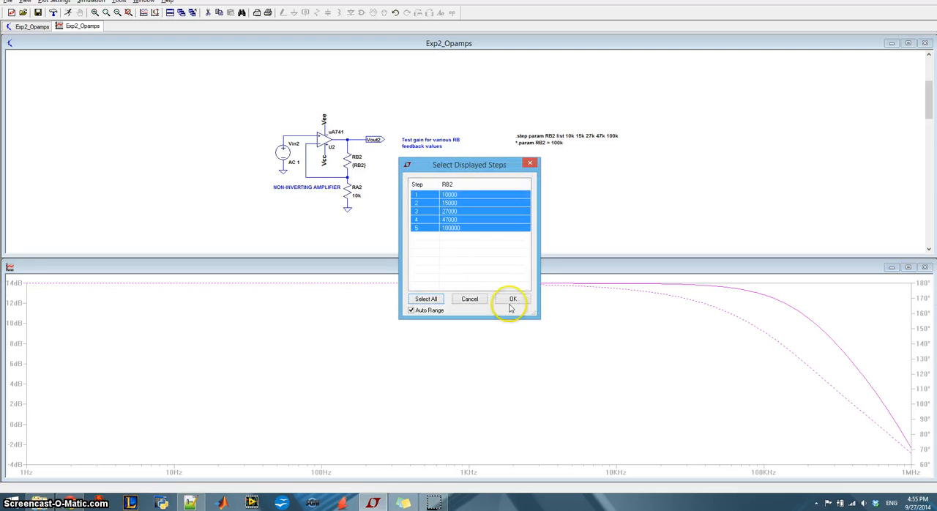
pyautogui.click(512, 300)
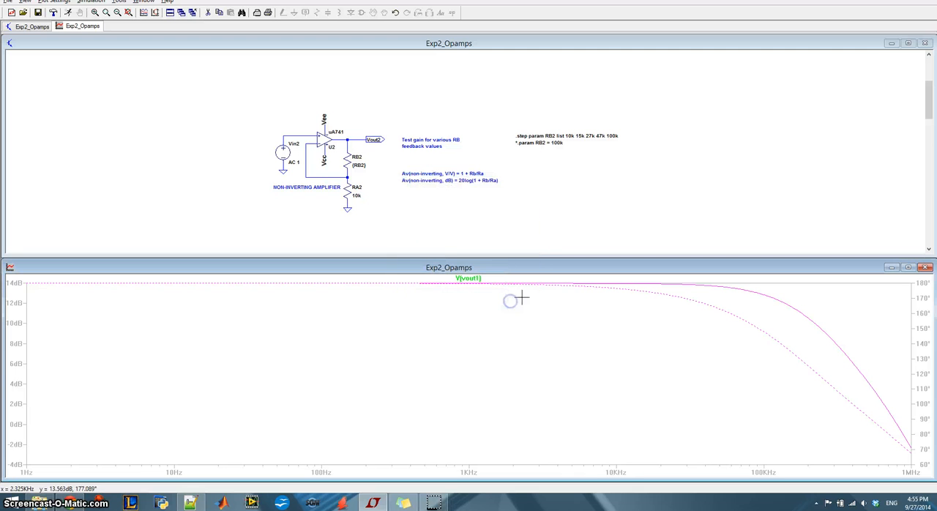
pyautogui.click(356, 139)
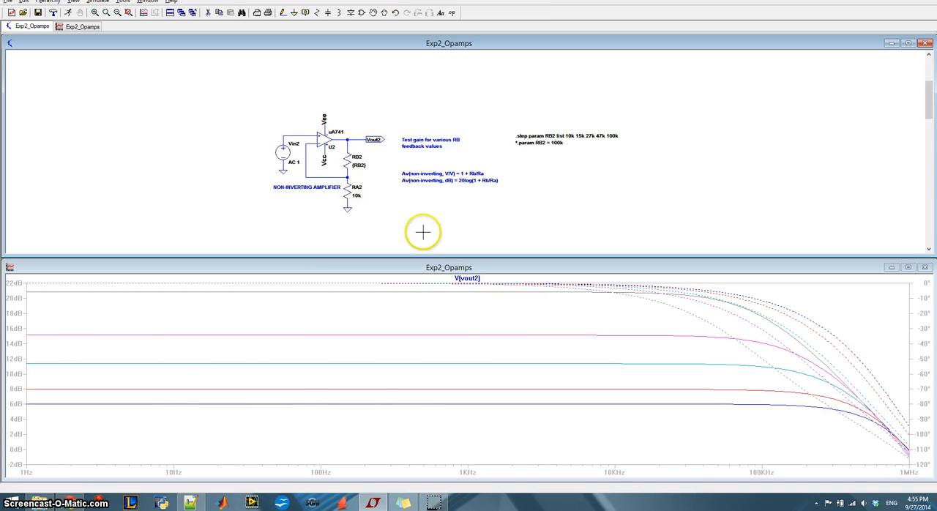
pyautogui.click(470, 372)
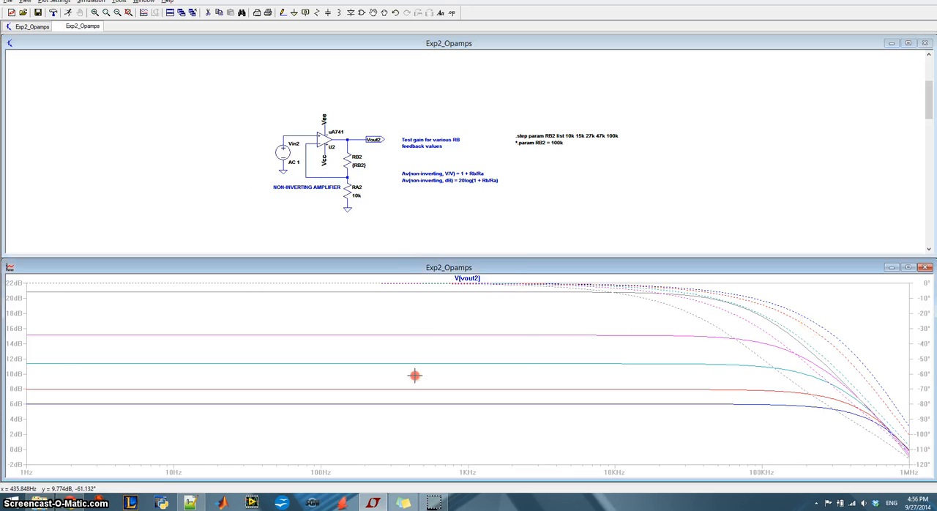
# Limit the Vout2 plot to the single RB2 step of 27000
pyautogui.rightClick(415, 375)
pyautogui.click(463, 263)
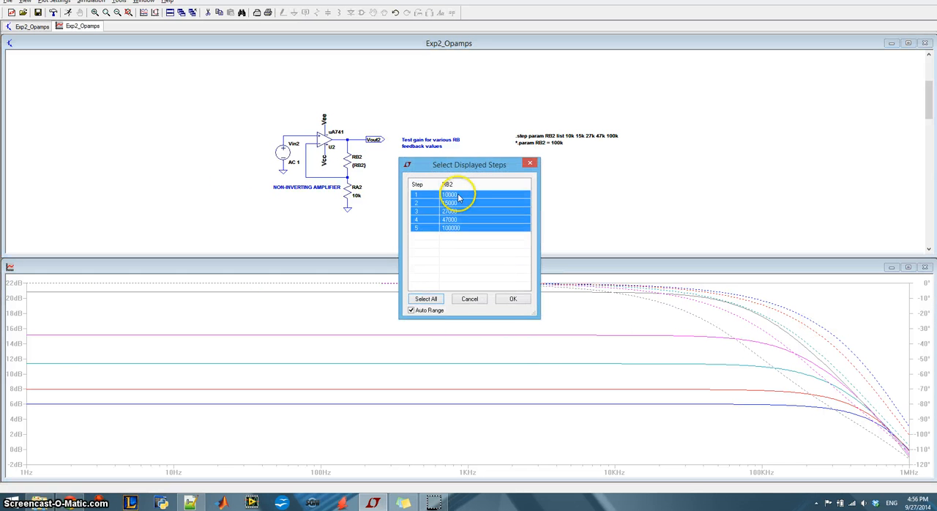
pyautogui.click(457, 212)
pyautogui.click(513, 298)
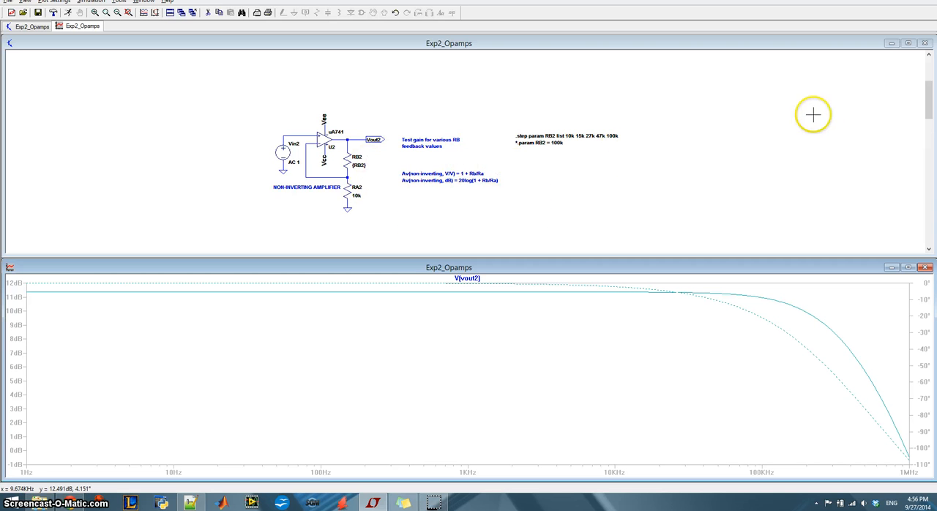
# Run the simulation for the voltage follower and plot its output voltage at Vout3
pyautogui.click(908, 43)
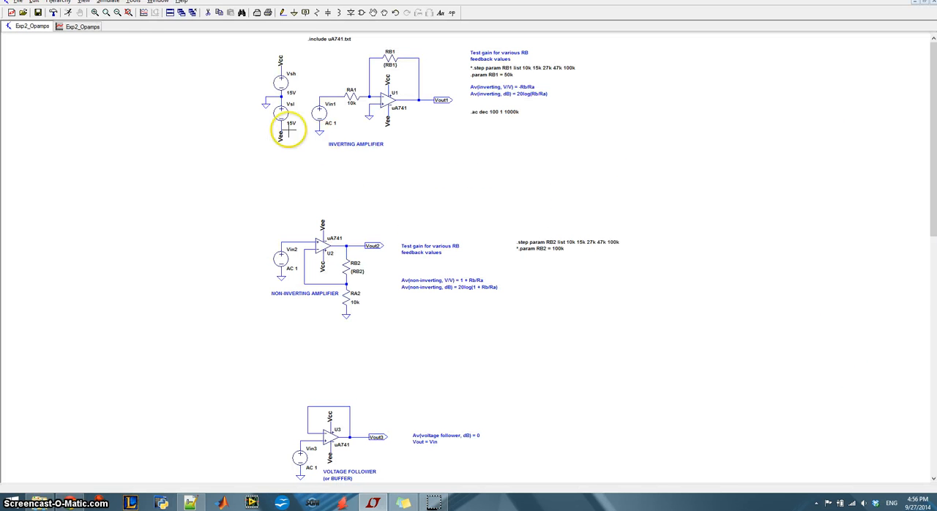
pyautogui.click(128, 13)
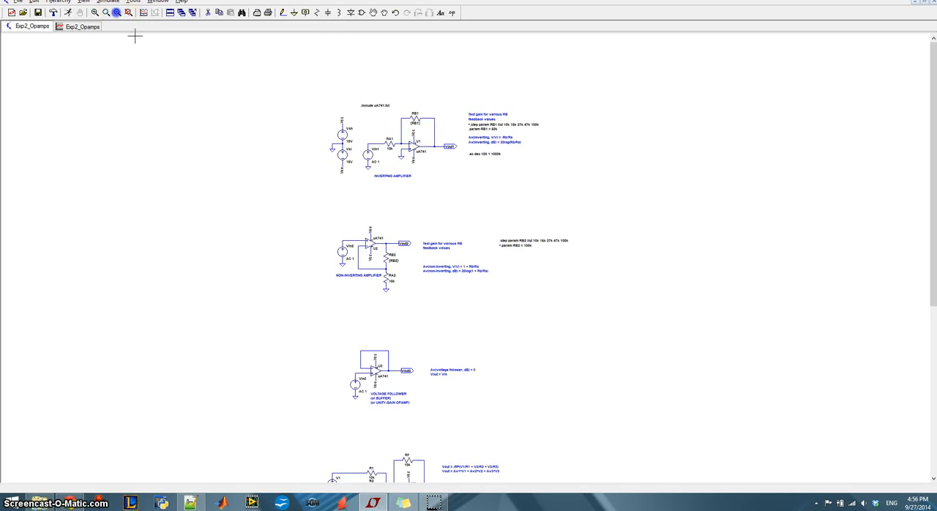
pyautogui.click(95, 13)
pyautogui.moveTo(329, 327); pyautogui.dragTo(537, 429)
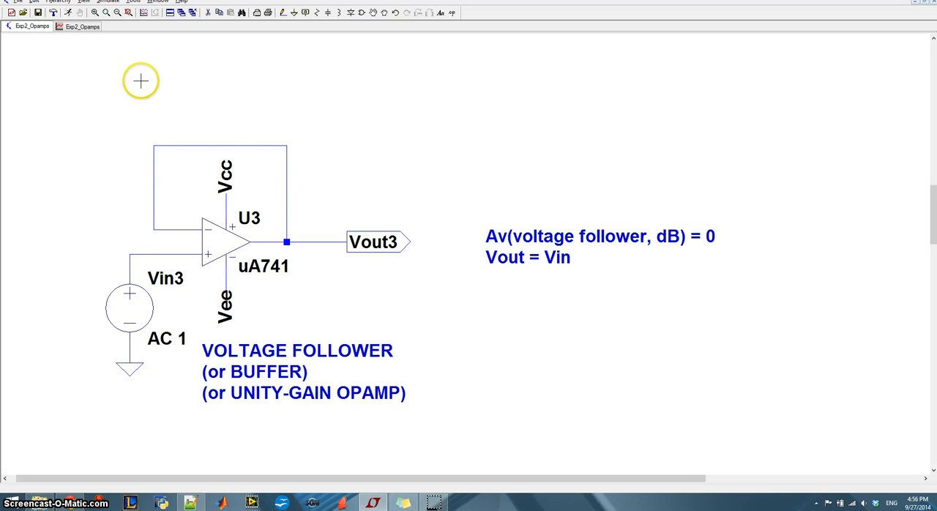
pyautogui.click(110, 3)
pyautogui.click(126, 11)
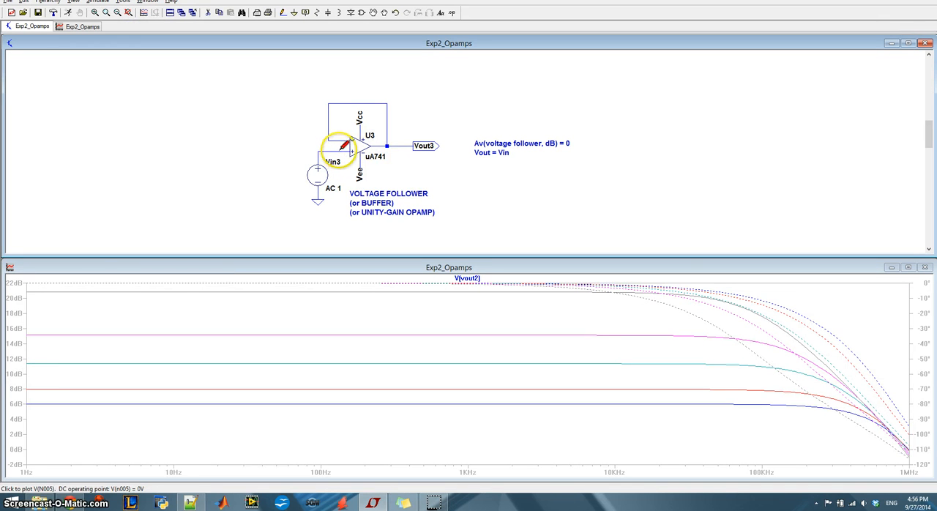
pyautogui.click(407, 144)
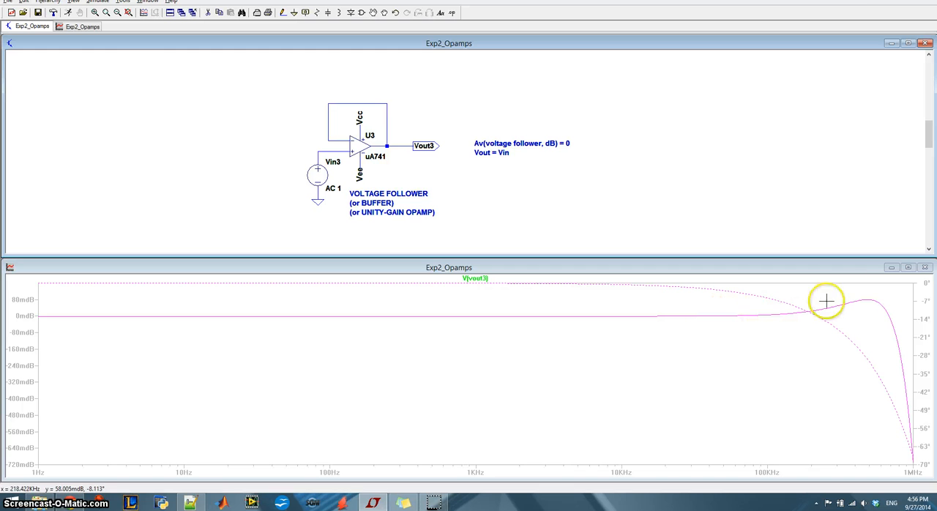
# Comment out the .ac dec 100 1 1000k directive beside the inverting amplifier
pyautogui.click(117, 13)
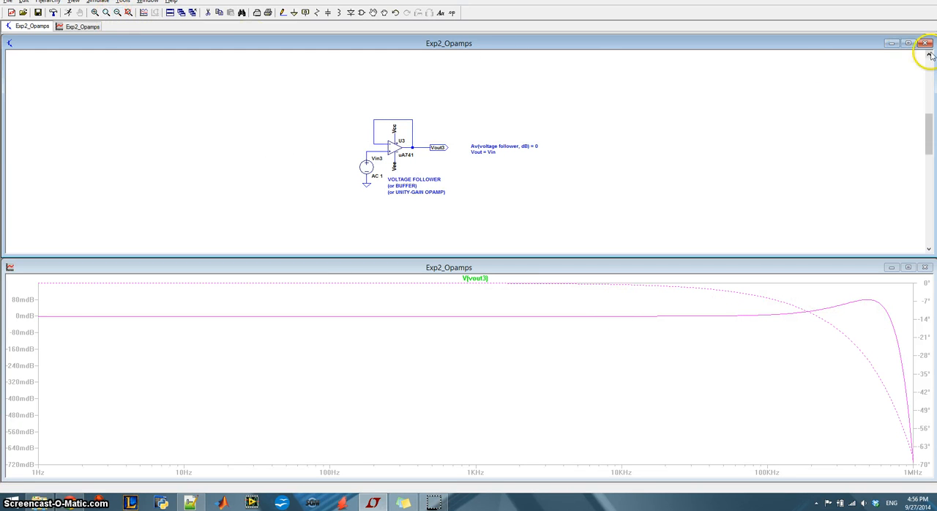
pyautogui.click(908, 43)
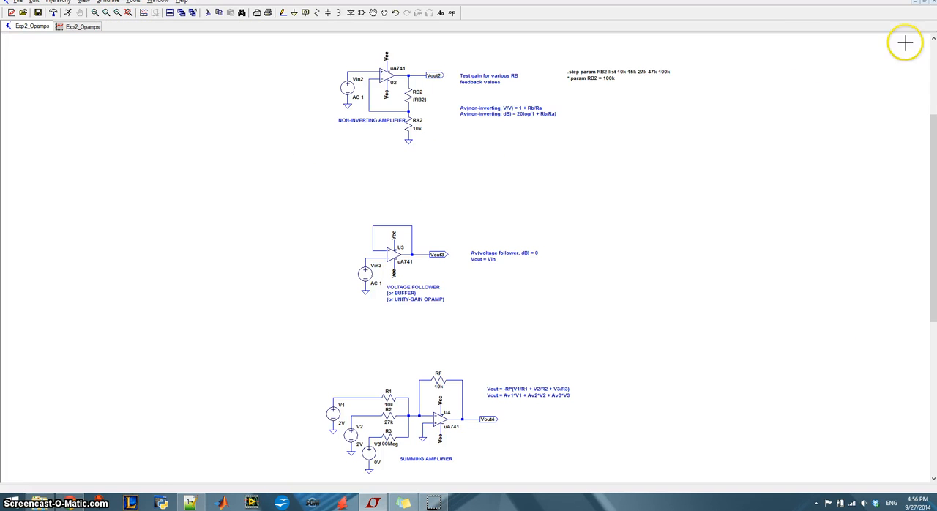
pyautogui.click(117, 13)
pyautogui.click(95, 12)
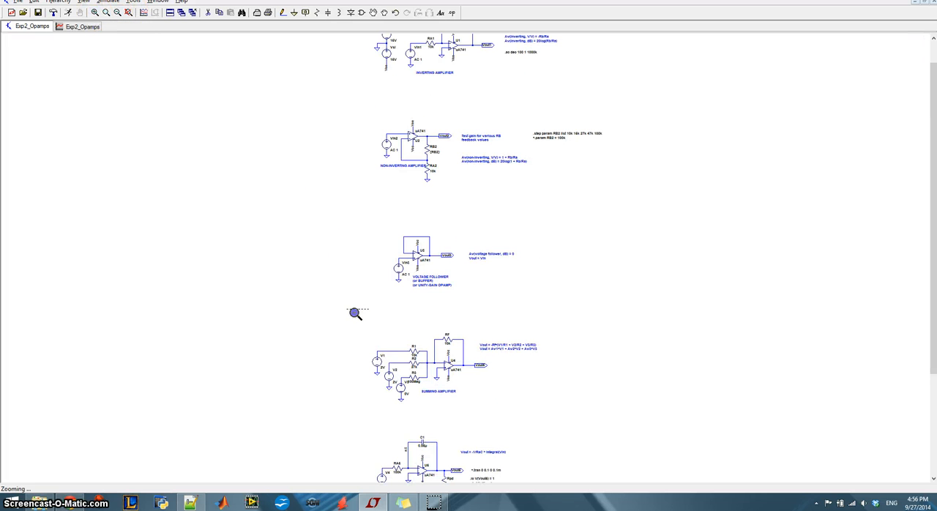
pyautogui.moveTo(355, 314); pyautogui.dragTo(567, 411)
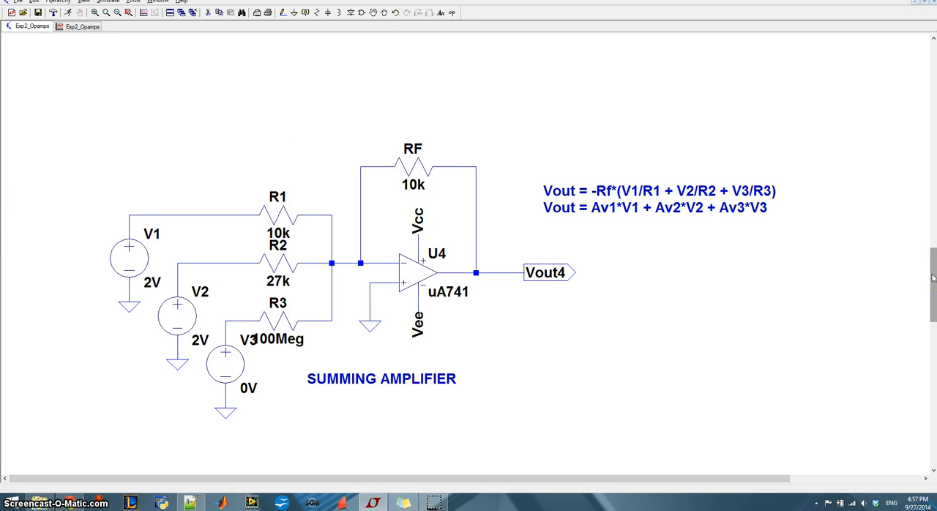
pyautogui.moveTo(932, 278); pyautogui.dragTo(932, 82)
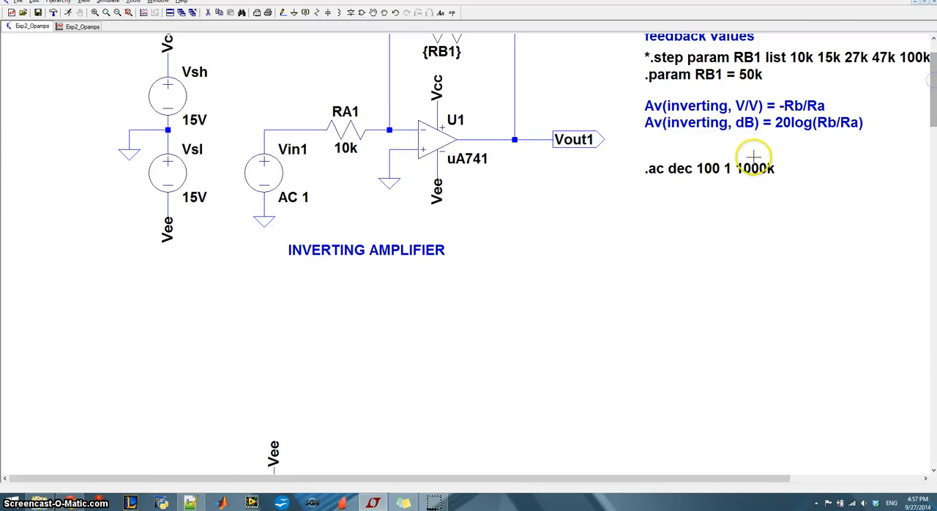
pyautogui.rightClick(754, 167)
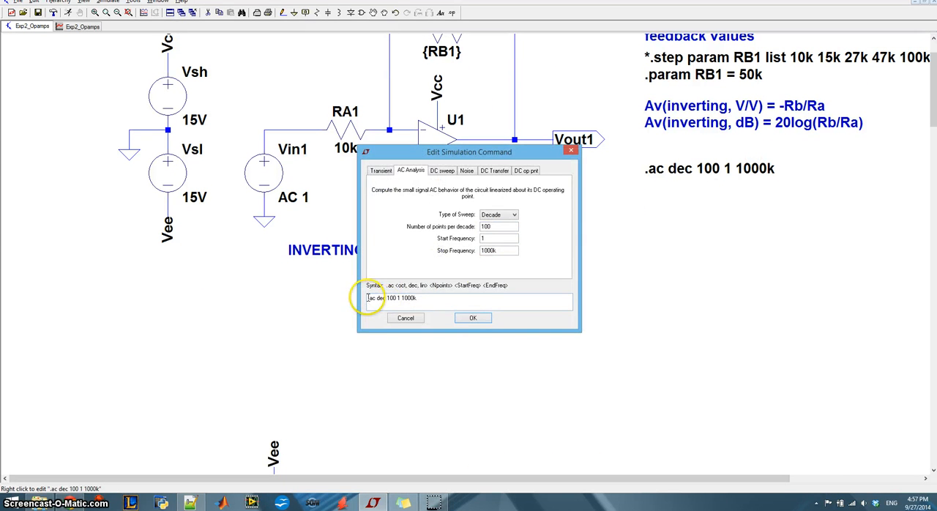
pyautogui.press('Escape')
pyautogui.keyDown('ctrl'); pyautogui.rightClick(692, 170); pyautogui.keyUp('ctrl')
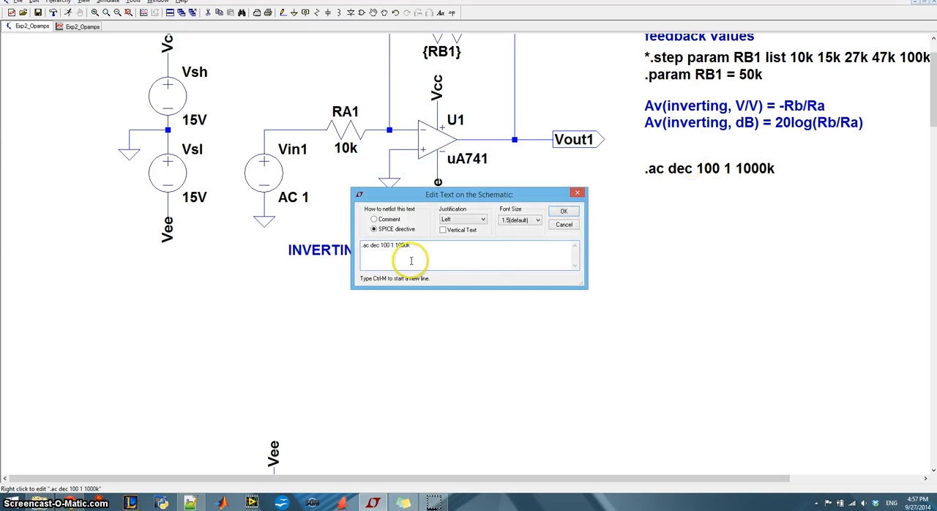
pyautogui.write('*')
pyautogui.press('Return')
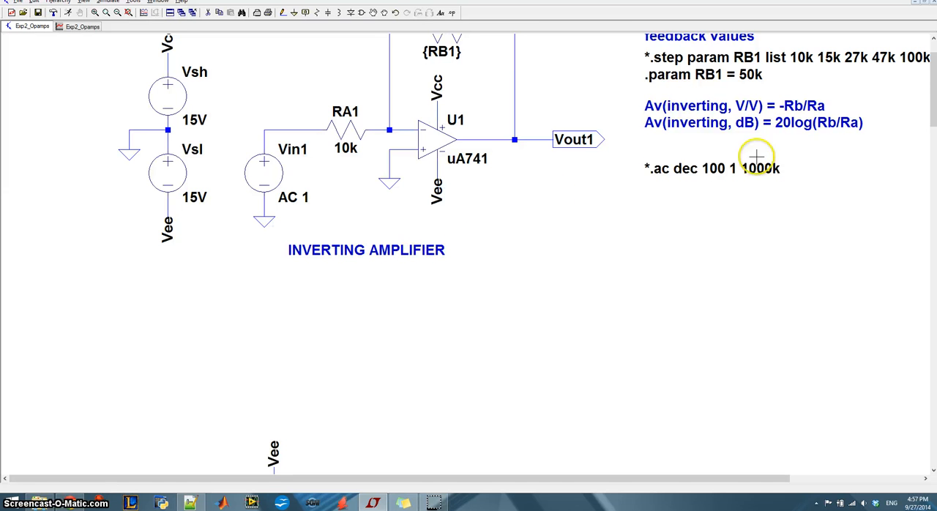
# Add an .op SPICE directive beneath the summing amplifier's output formulas
pyautogui.moveTo(933, 113); pyautogui.dragTo(933, 289)
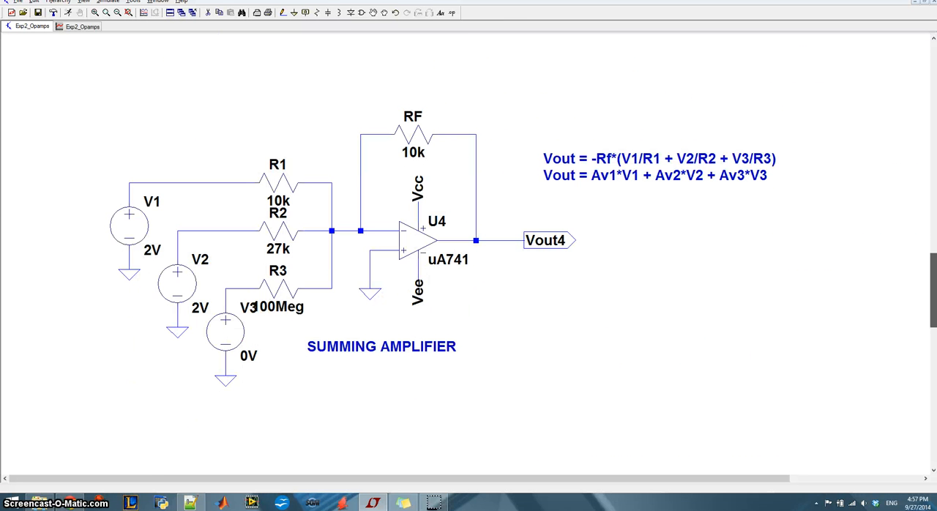
pyautogui.click(452, 13)
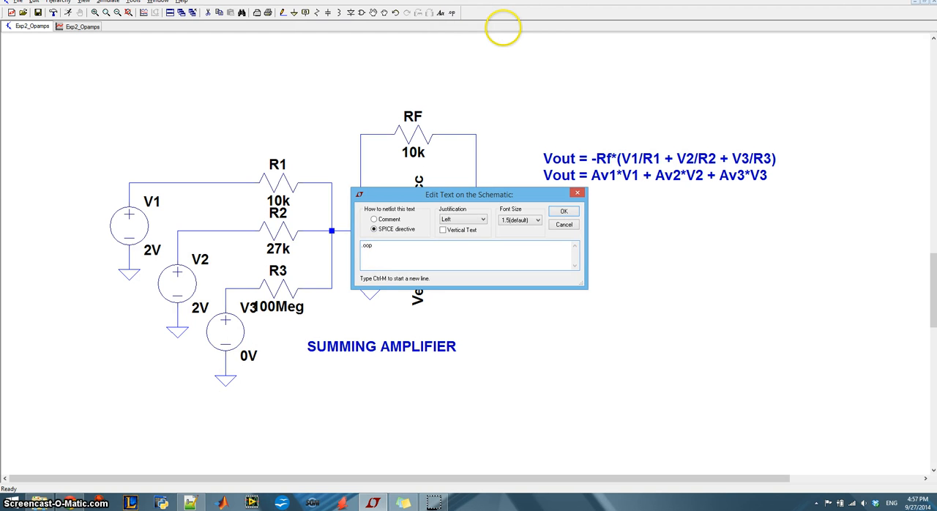
pyautogui.write('.op')
pyautogui.press('Return')
pyautogui.click(631, 218)
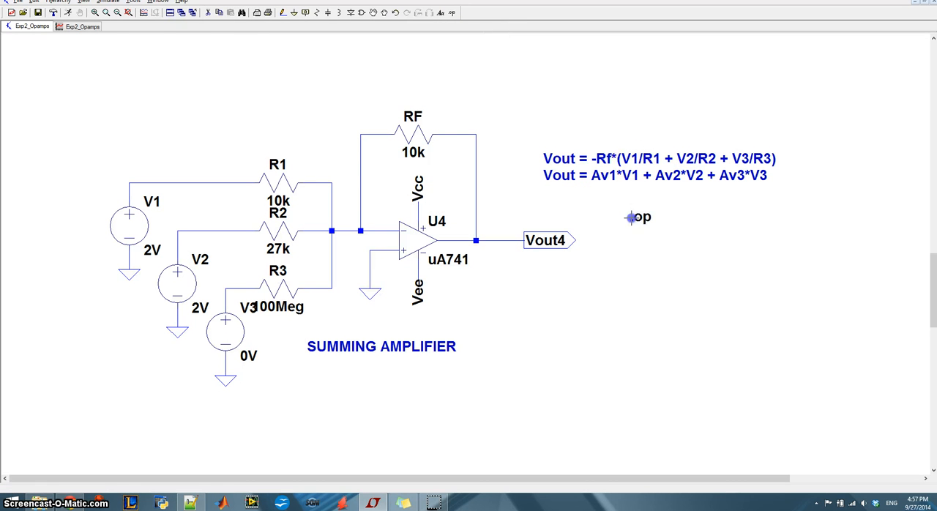
# Run the simulation and plot the summing amplifier's output voltage at Vout4
pyautogui.click(109, 2)
pyautogui.click(114, 14)
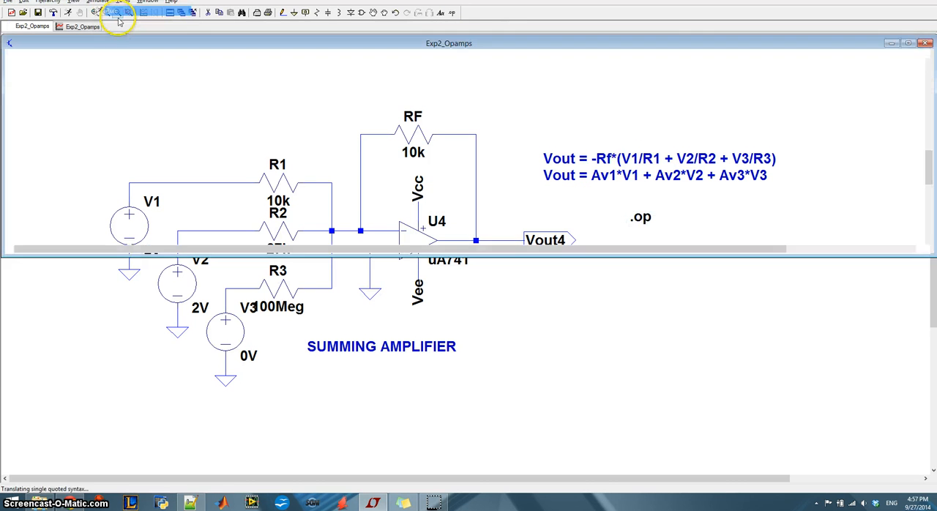
pyautogui.click(481, 145)
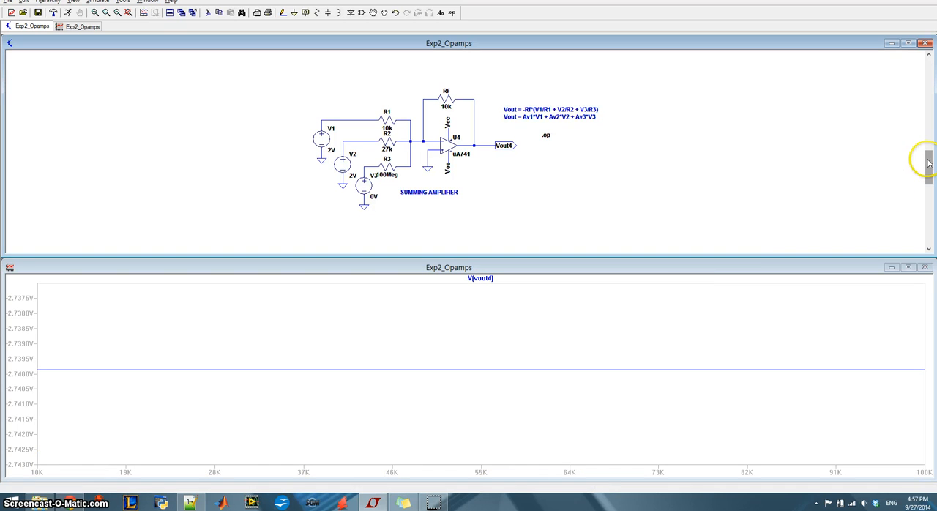
# Comment out the RB2 step list directive of the non-inverting amplifier and reactivate its RB2 = 100k parameter
pyautogui.moveTo(928, 163); pyautogui.dragTo(928, 94)
pyautogui.rightClick(631, 139)
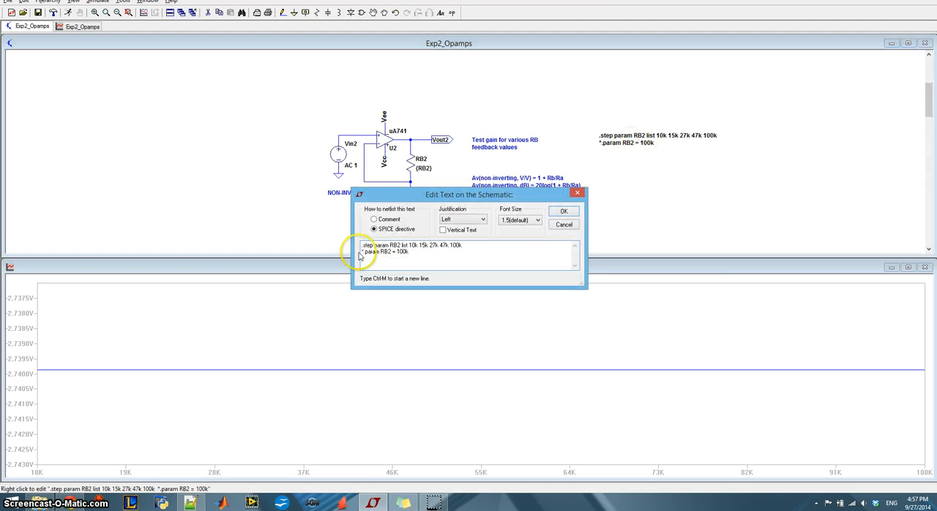
pyautogui.press('Delete')
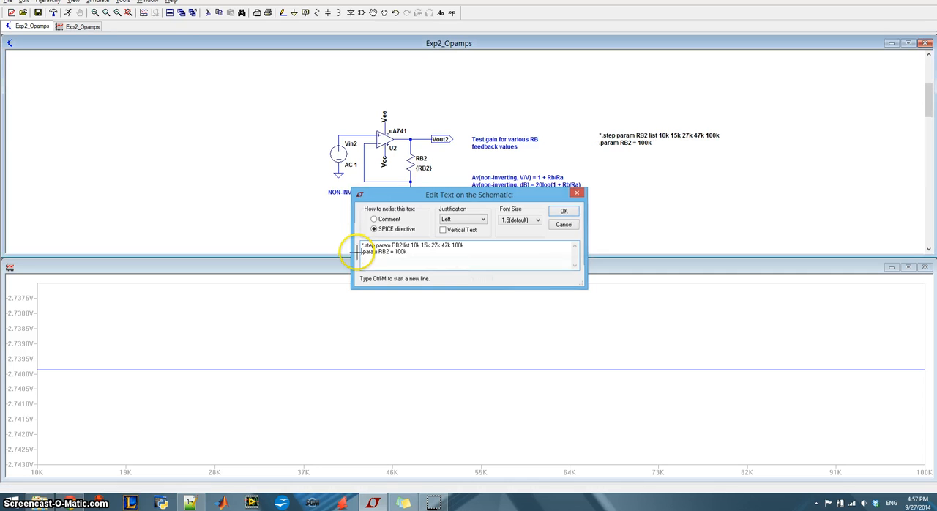
pyautogui.press('Return')
# Rerun the operating point simulation, look through the full list of node voltages and device currents, and close it
pyautogui.click(98, 2)
pyautogui.click(105, 9)
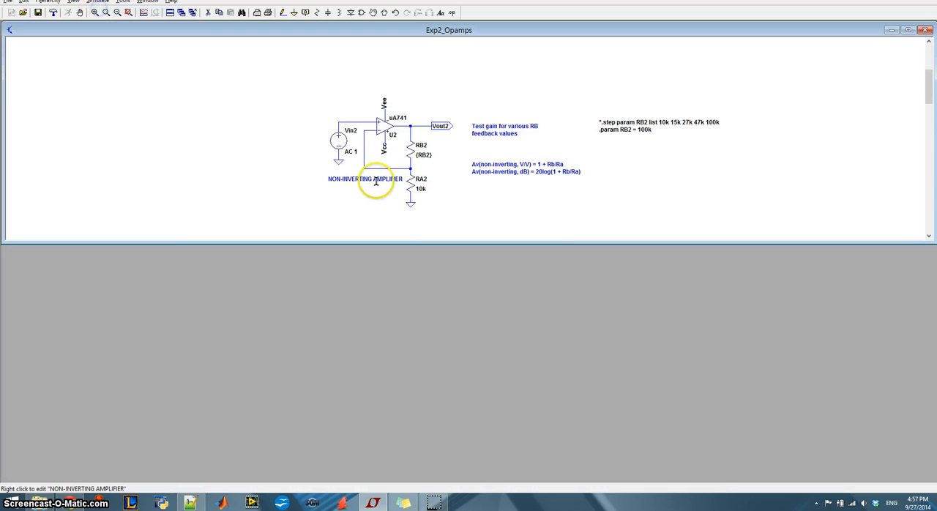
pyautogui.moveTo(303, 51); pyautogui.dragTo(449, 42)
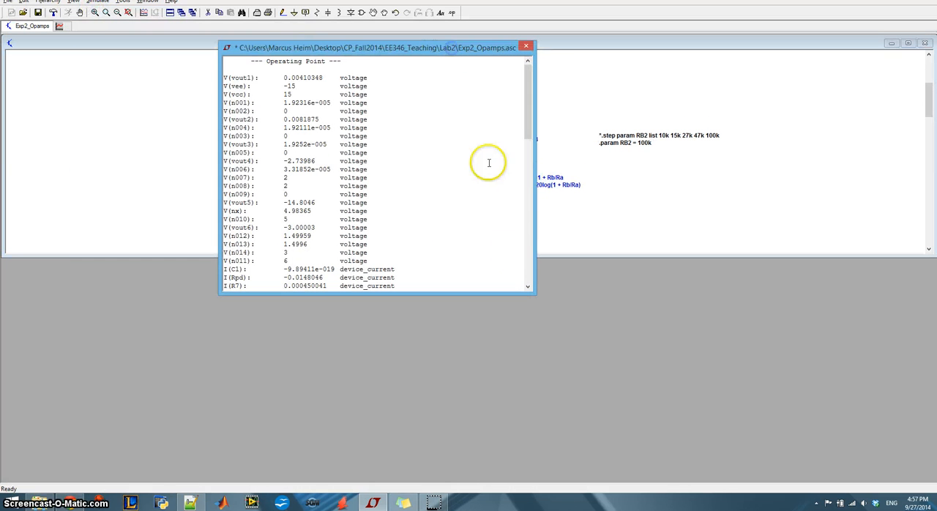
pyautogui.moveTo(533, 294); pyautogui.dragTo(708, 486)
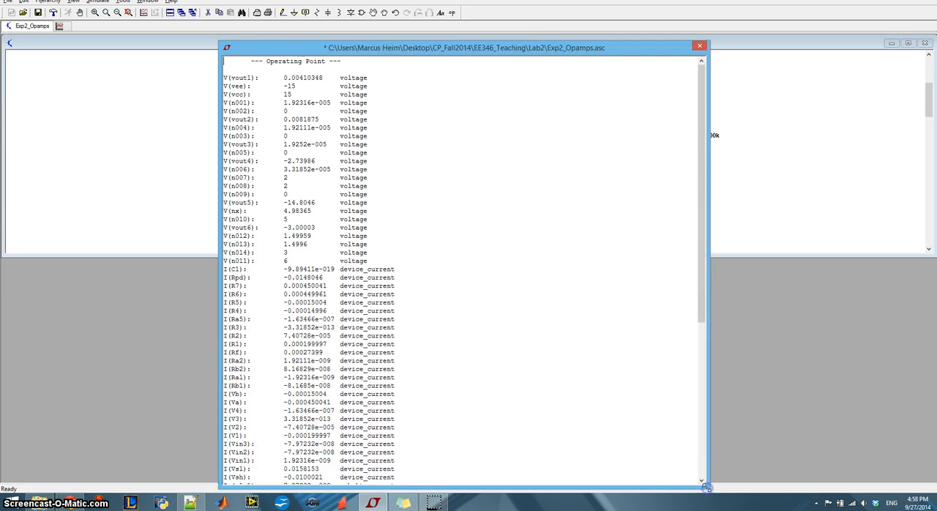
pyautogui.moveTo(700, 159); pyautogui.dragTo(711, 367)
pyautogui.moveTo(698, 305); pyautogui.dragTo(723, 119)
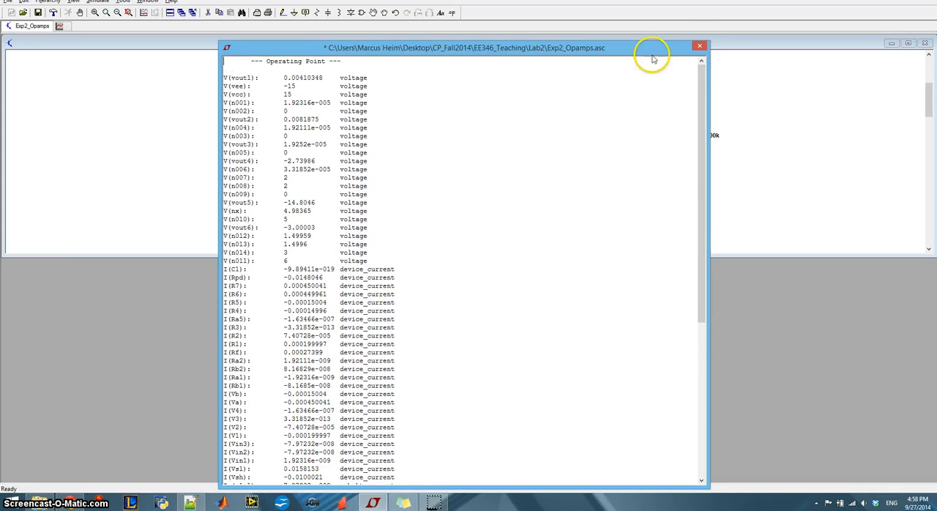
pyautogui.click(700, 47)
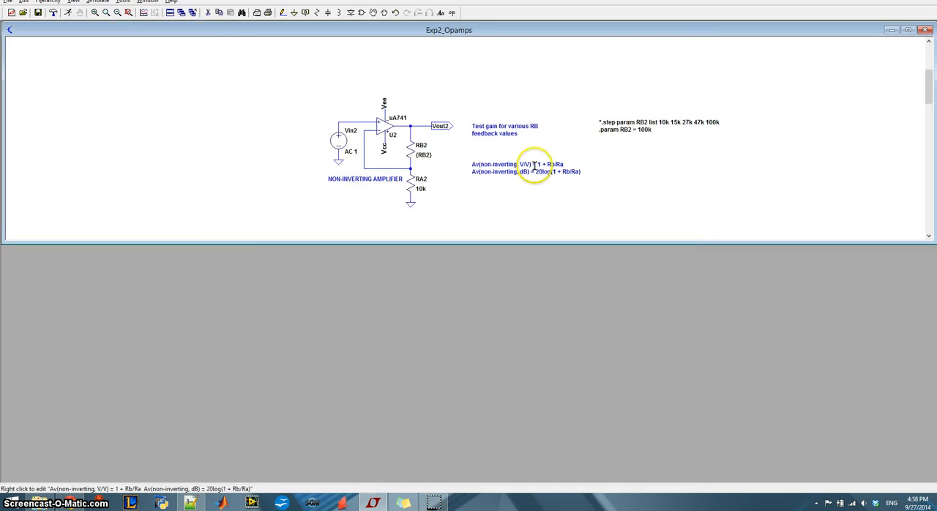
# Read the DC operating point voltage at the summing amplifier's Vout4 node and check its input resistors
pyautogui.moveTo(926, 79); pyautogui.dragTo(930, 139)
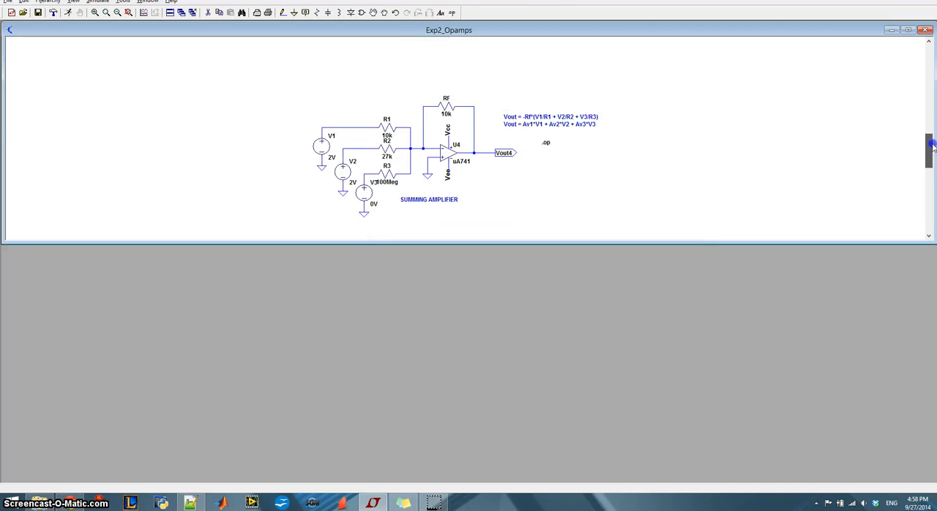
pyautogui.moveTo(481, 153)
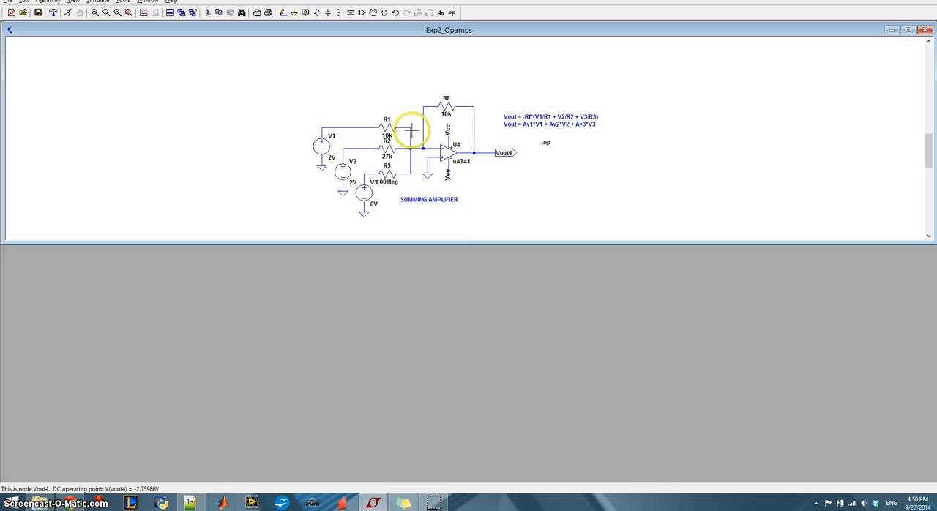
pyautogui.moveTo(394, 178)
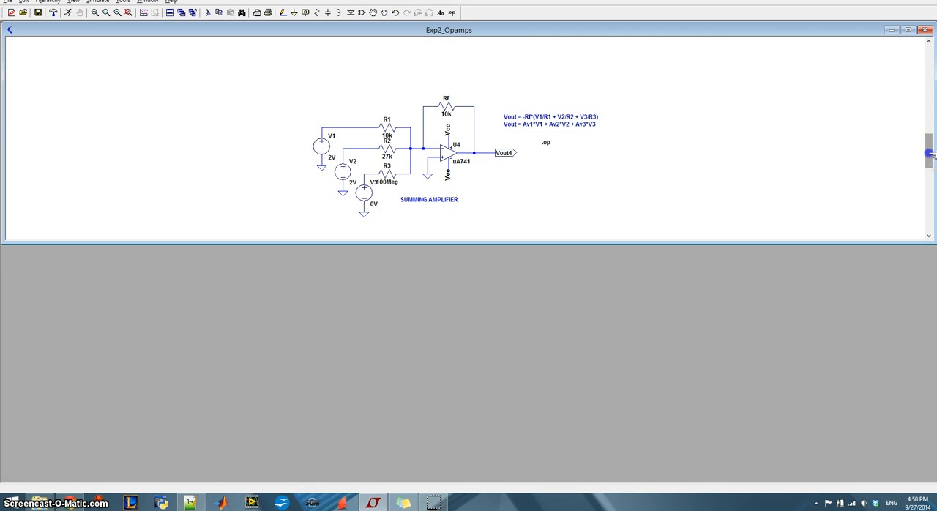
# Delete the .op directive beside the summing amplifier
pyautogui.moveTo(928, 153); pyautogui.dragTo(927, 186)
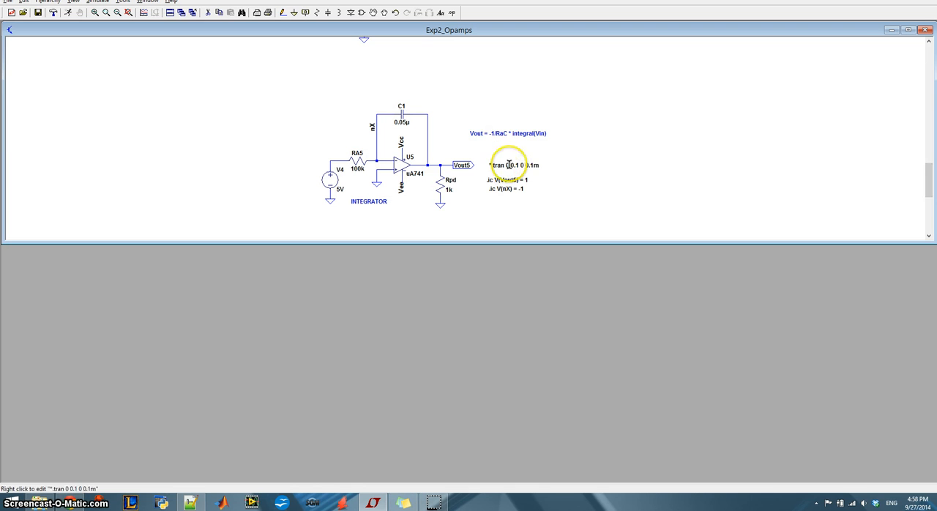
pyautogui.moveTo(928, 184); pyautogui.dragTo(927, 146)
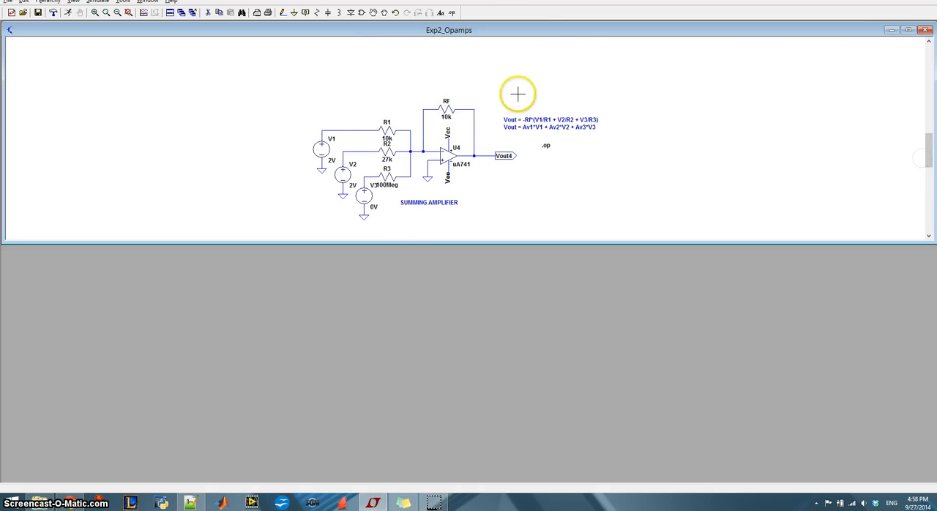
pyautogui.press('Delete')
pyautogui.click(547, 147)
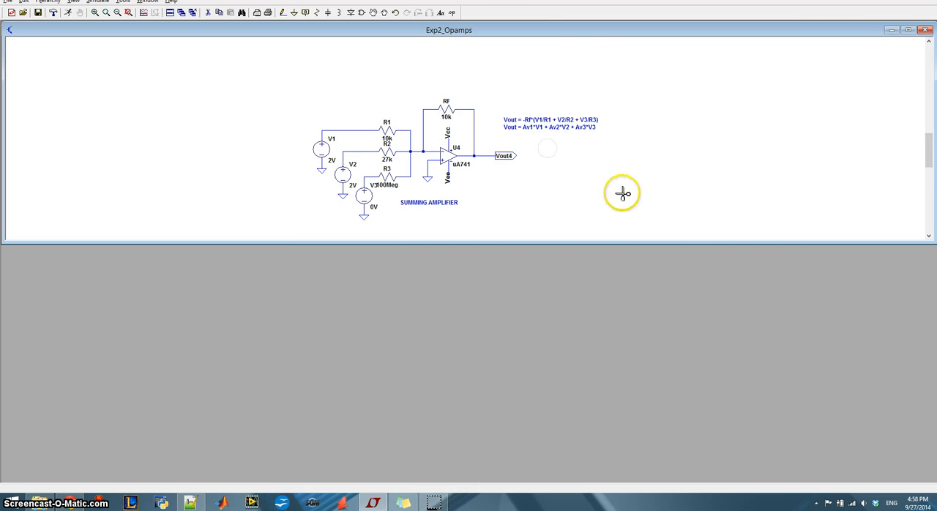
pyautogui.rightClick(862, 205)
# Reactivate the integrator's commented-out .tran 0 0.1 0 0.1m directive by removing its leading asterisk
pyautogui.moveTo(927, 150); pyautogui.dragTo(926, 183)
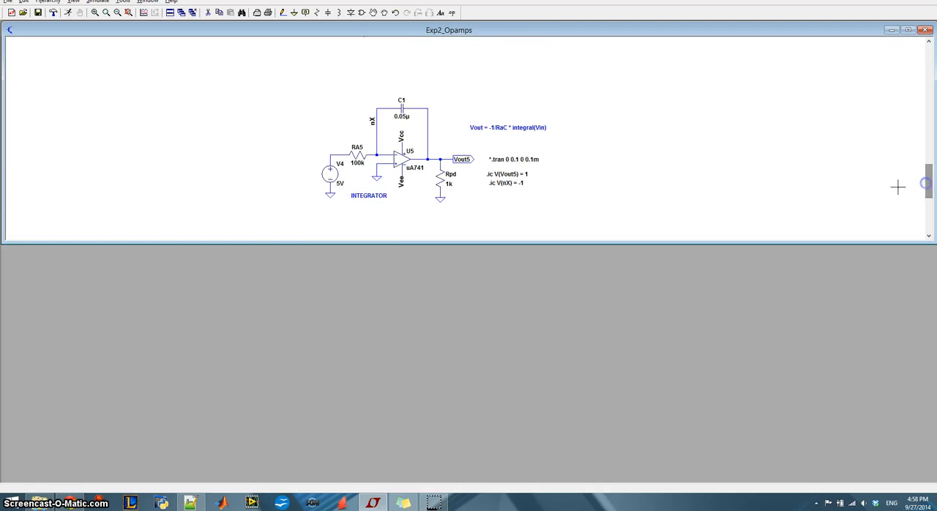
pyautogui.rightClick(529, 158)
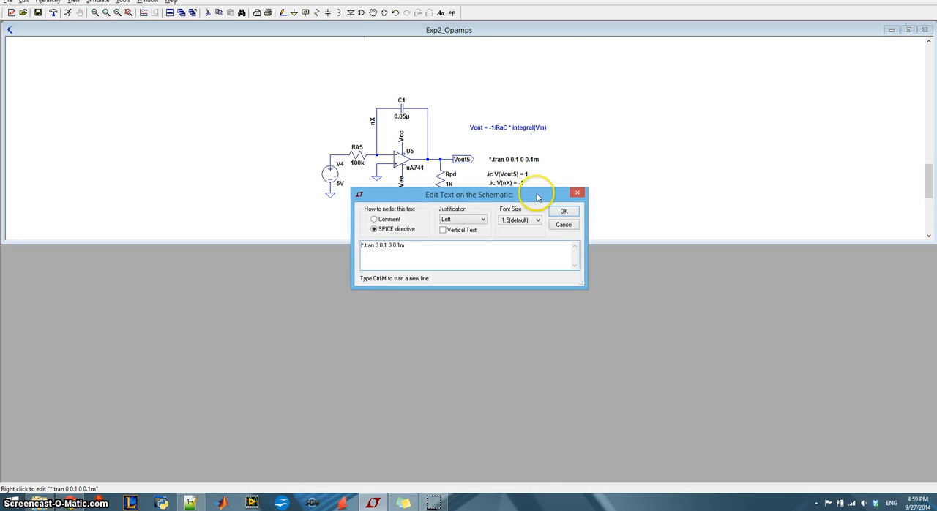
pyautogui.click(562, 210)
pyautogui.rightClick(513, 158)
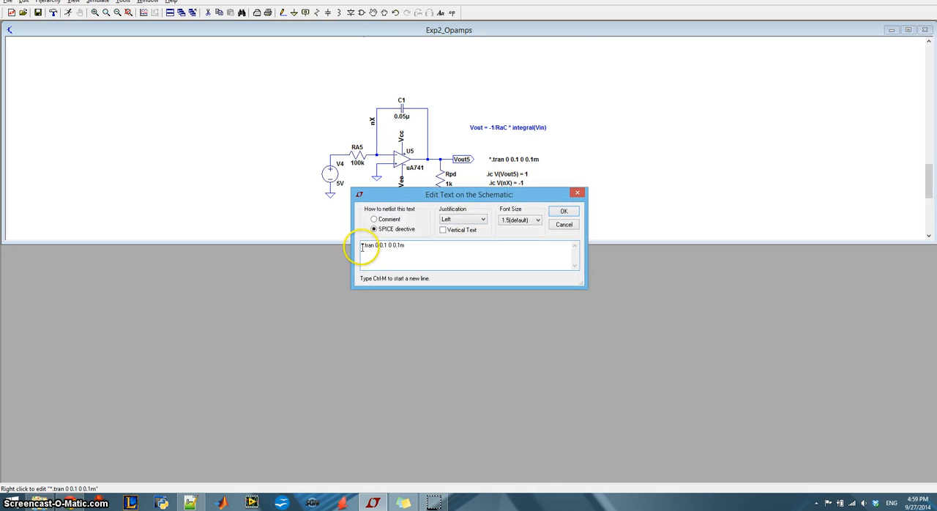
pyautogui.press('Delete')
pyautogui.press('Return')
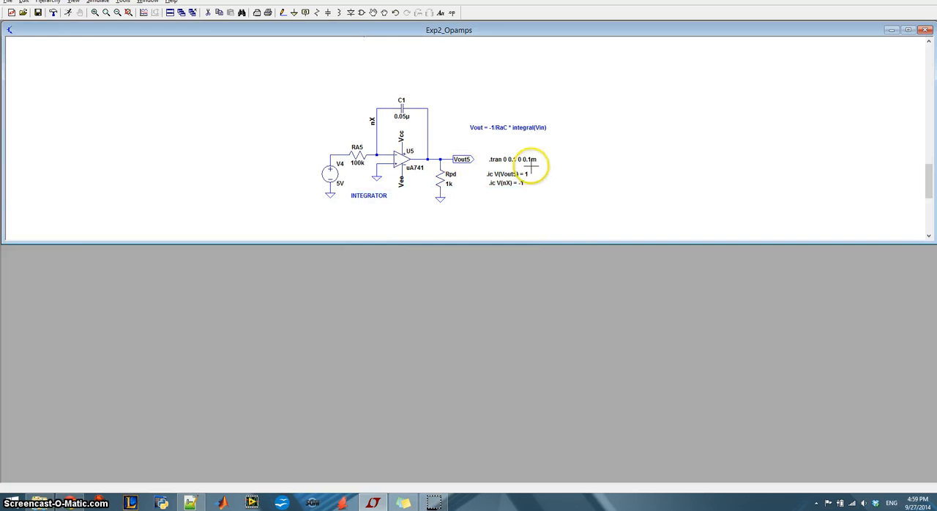
# Examine the integrator's transient analysis settings, including the stop time, data saving start and maximum timestep
pyautogui.rightClick(518, 161)
pyautogui.moveTo(437, 155); pyautogui.dragTo(513, 97)
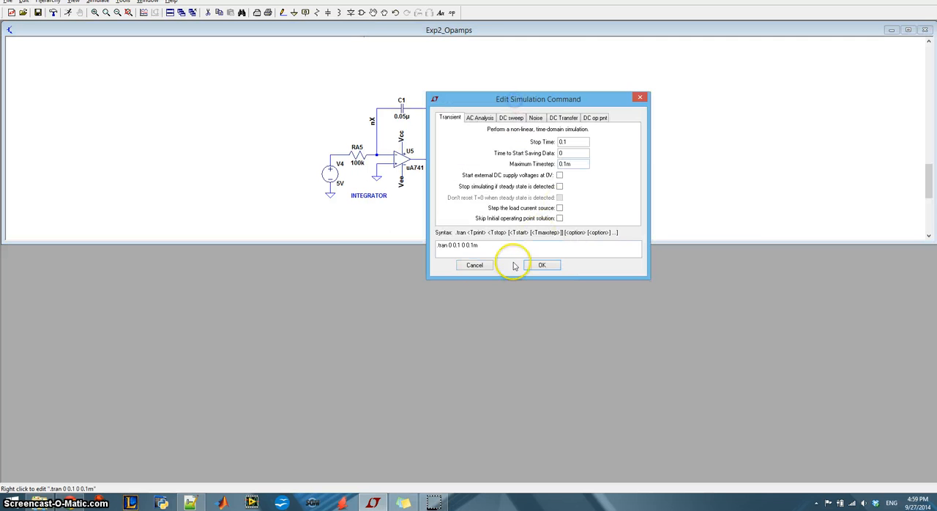
pyautogui.click(477, 266)
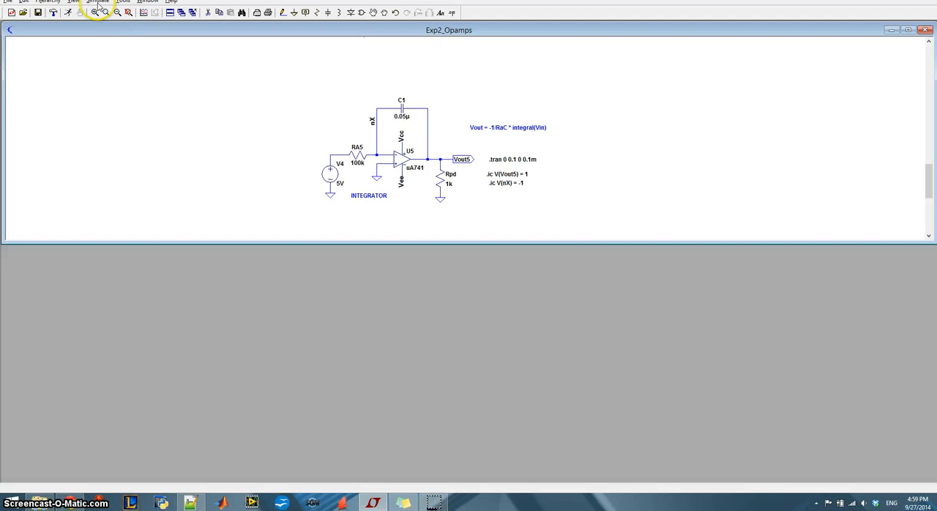
pyautogui.click(98, 3)
pyautogui.click(115, 78)
pyautogui.moveTo(445, 150); pyautogui.dragTo(647, 118)
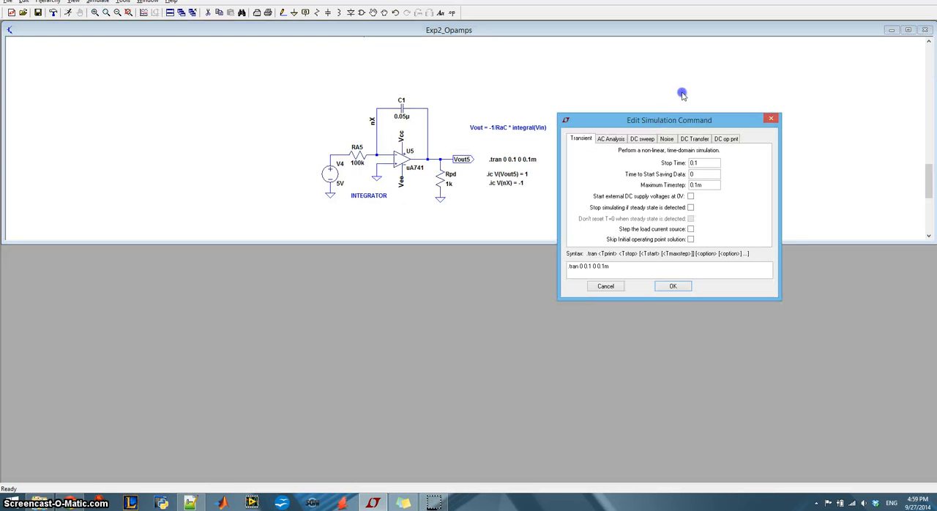
pyautogui.moveTo(682, 93); pyautogui.dragTo(683, 93)
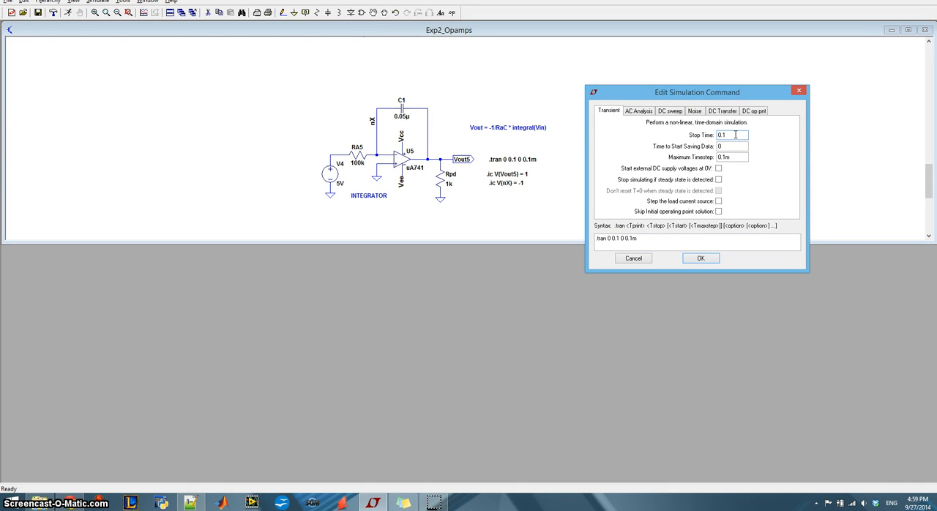
pyautogui.press('Tab')
pyautogui.click(701, 259)
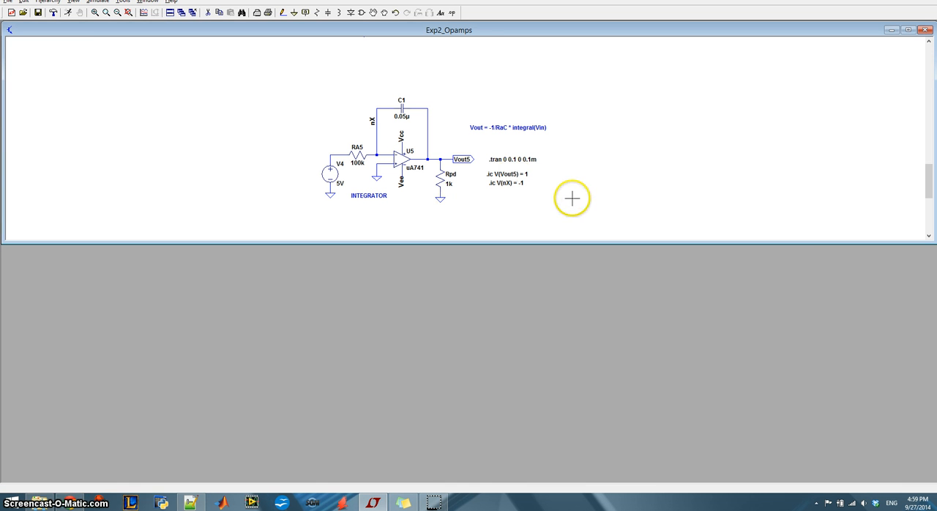
# Run the transient simulation, plot the integrator's Vout5 voltage, and check the op-amp supply sources beside the inverting amplifier
pyautogui.click(96, 3)
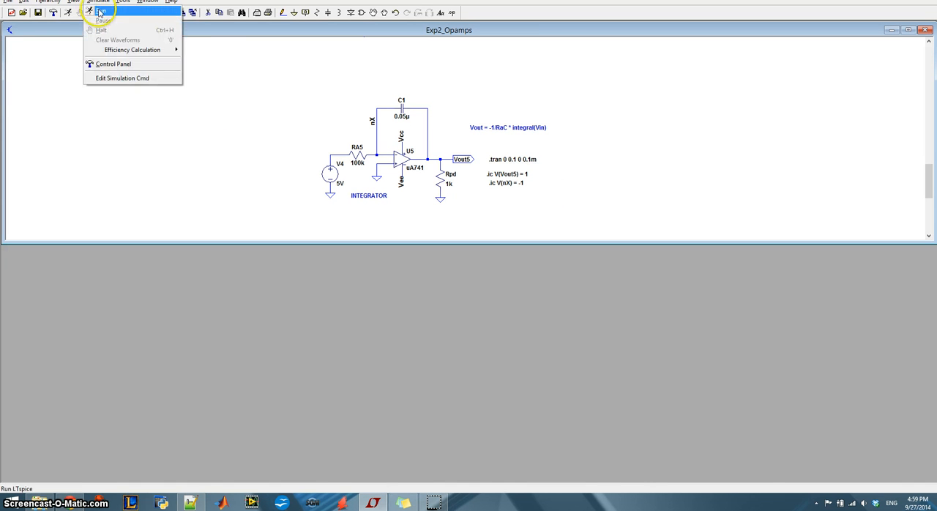
pyautogui.click(100, 13)
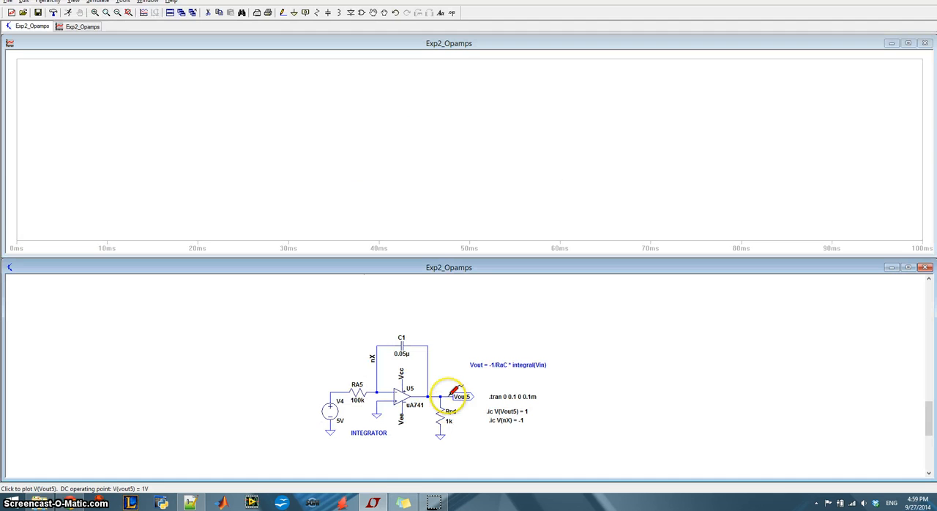
pyautogui.click(447, 396)
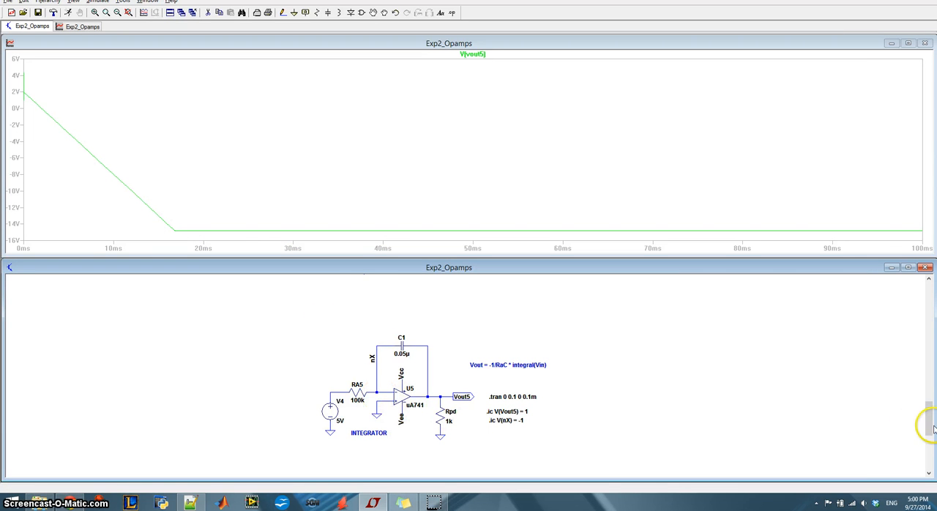
pyautogui.moveTo(930, 425); pyautogui.dragTo(928, 299)
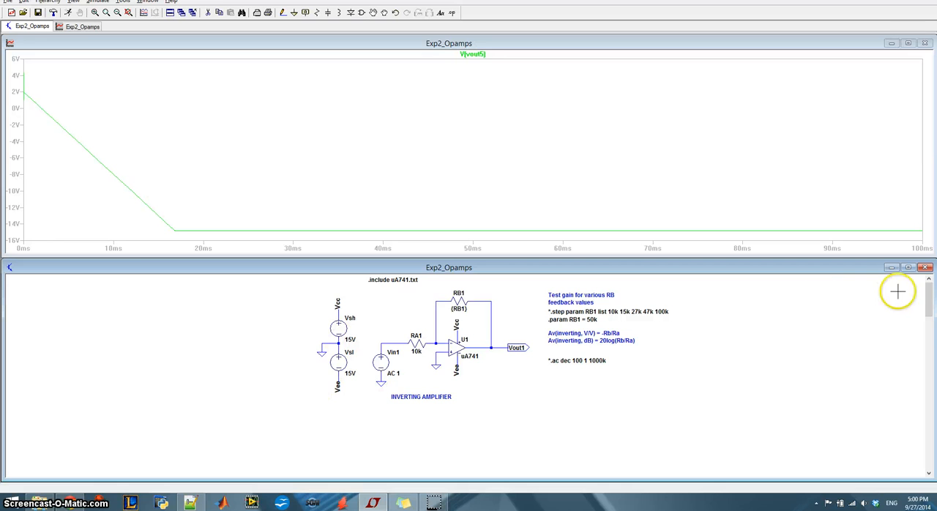
# Delete the integrator's .ic V(Vout5) = 1 and .ic V(nX) = -1 directives and rerun the transient simulation
pyautogui.moveTo(928, 292); pyautogui.dragTo(928, 422)
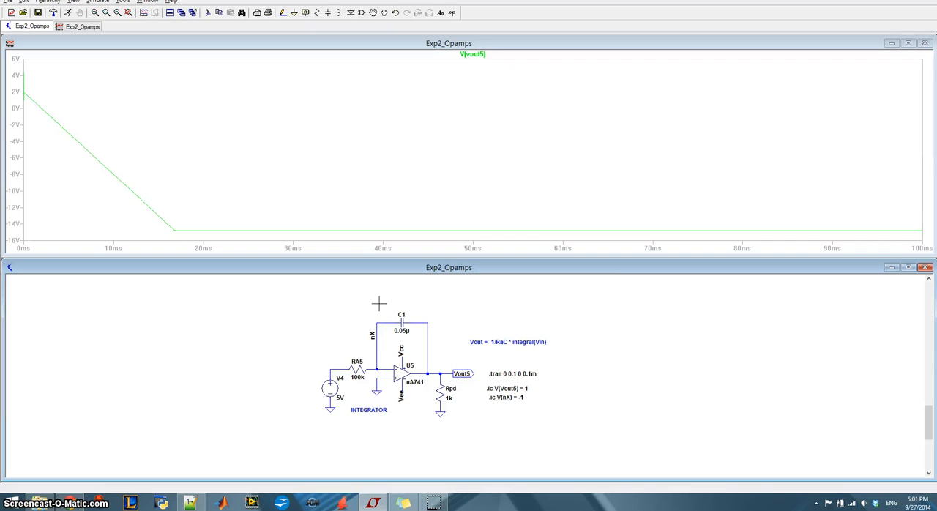
pyautogui.click(502, 398)
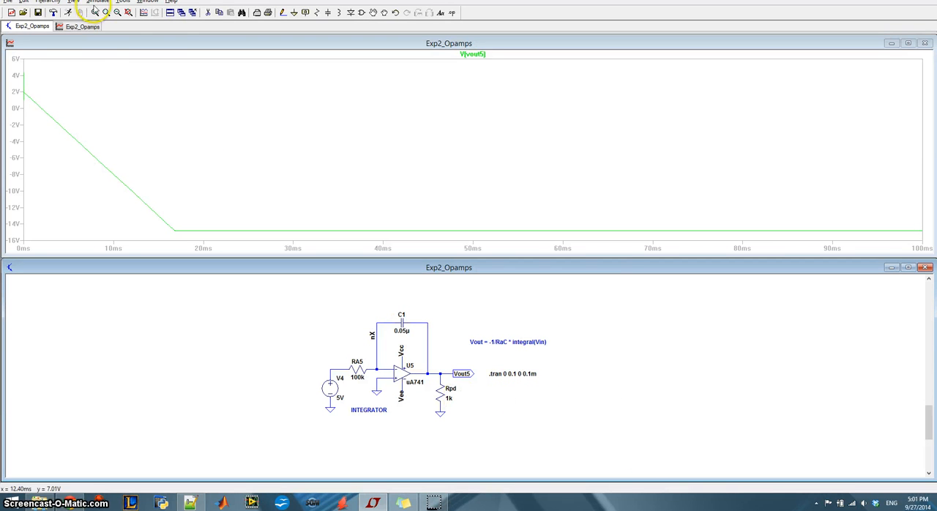
pyautogui.click(98, 2)
pyautogui.click(101, 11)
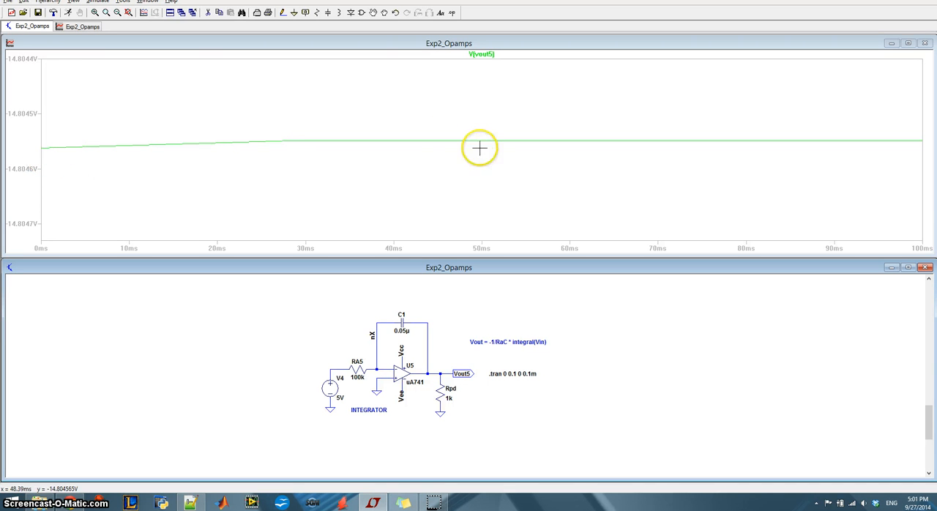
# Undo the deletion of both initial condition directives beside the integrator
pyautogui.click(22, 2)
pyautogui.click(35, 20)
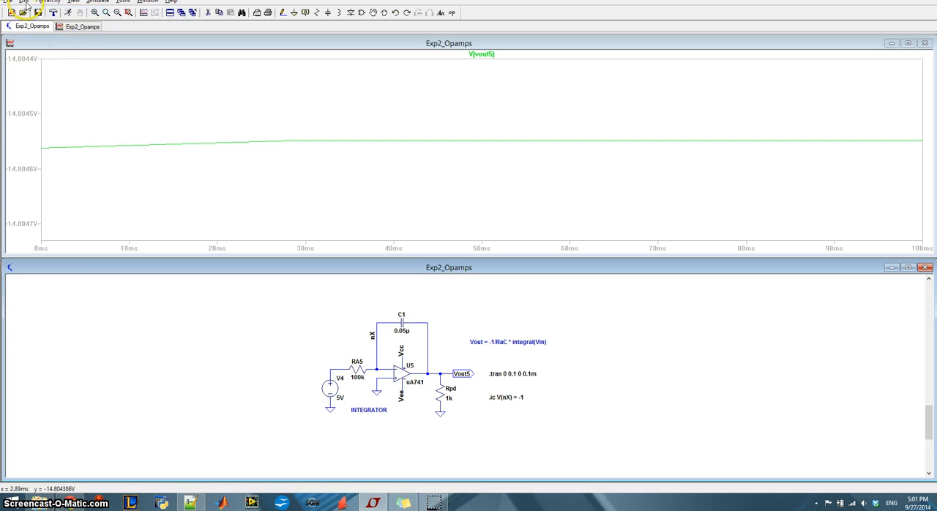
pyautogui.click(24, 2)
pyautogui.click(34, 20)
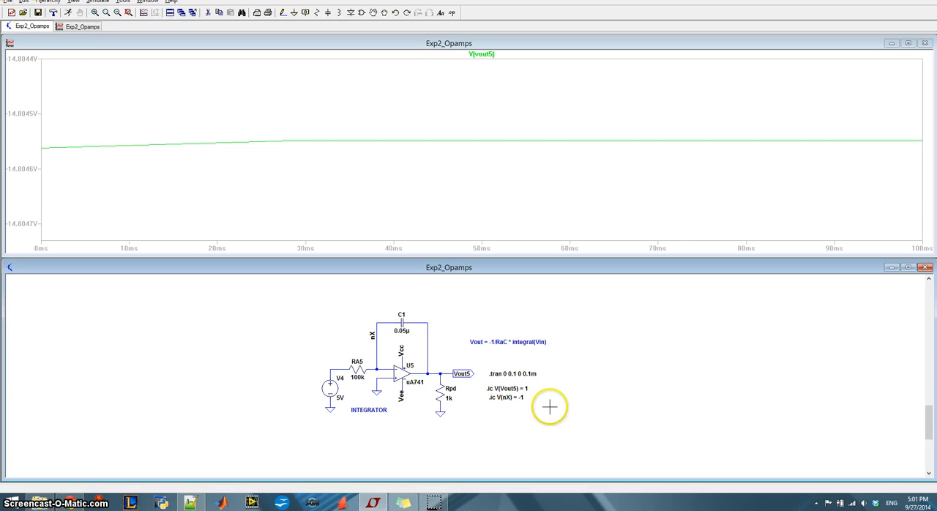